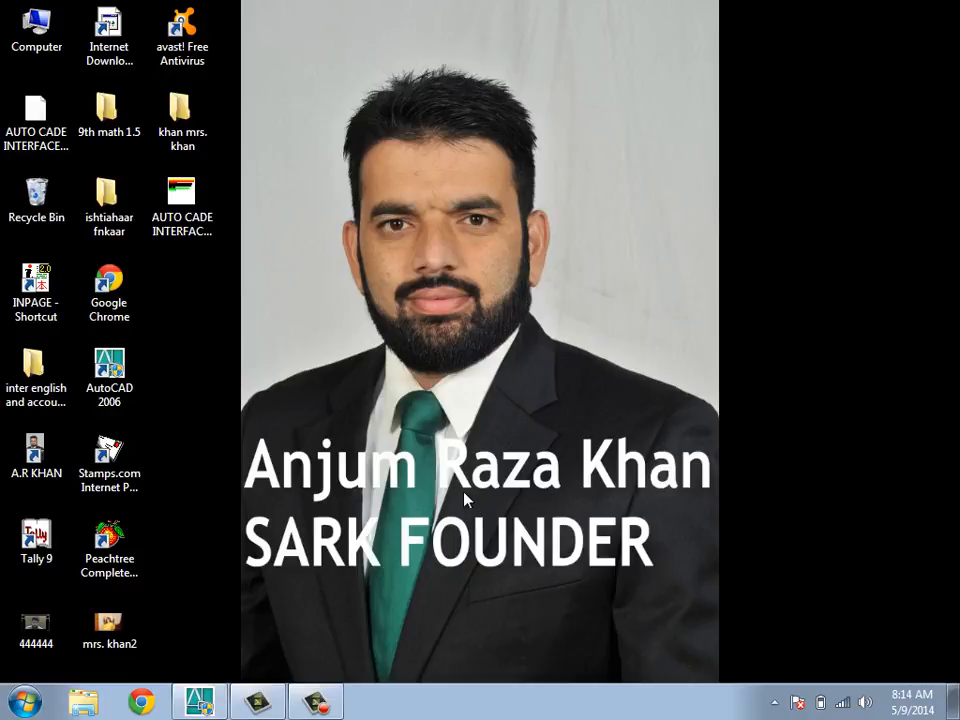
- Switch to AutoCAD 2006, minimize the AUTO CADE INTERFACE LECTURE drawing and maximize the empty Drawing2.dwg
mouse_move(198, 703)
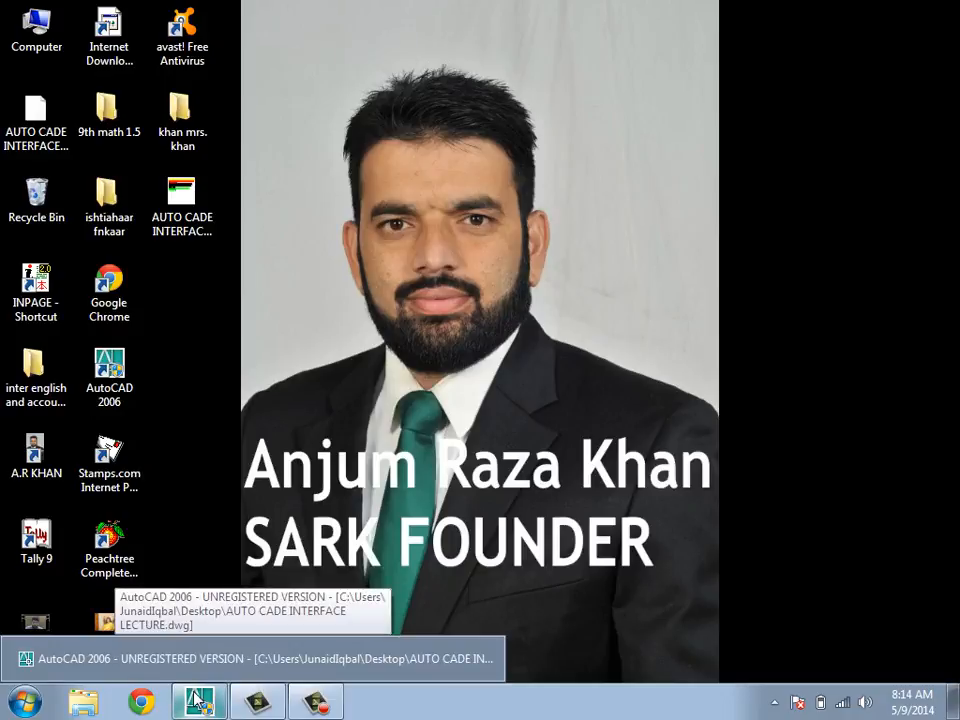
left_click(200, 659)
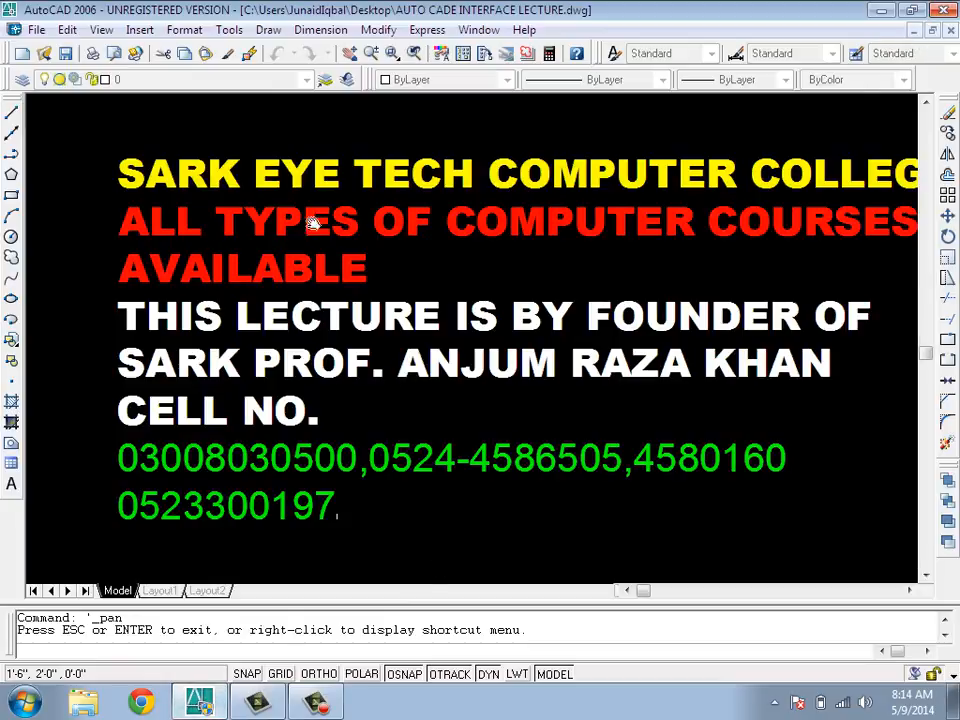
left_click(913, 30)
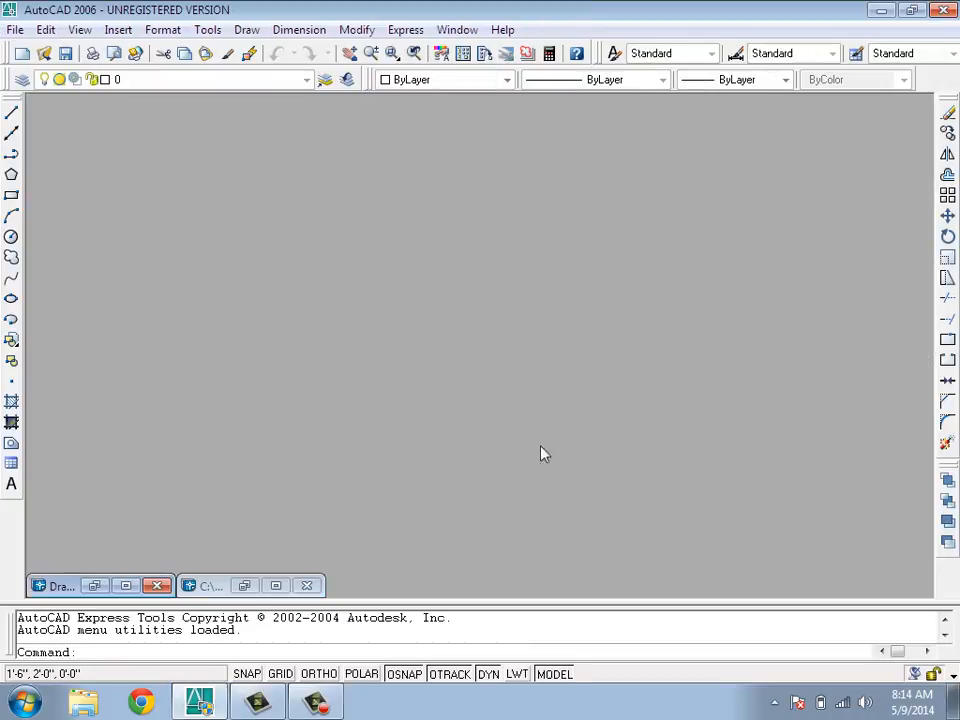
left_click(275, 585)
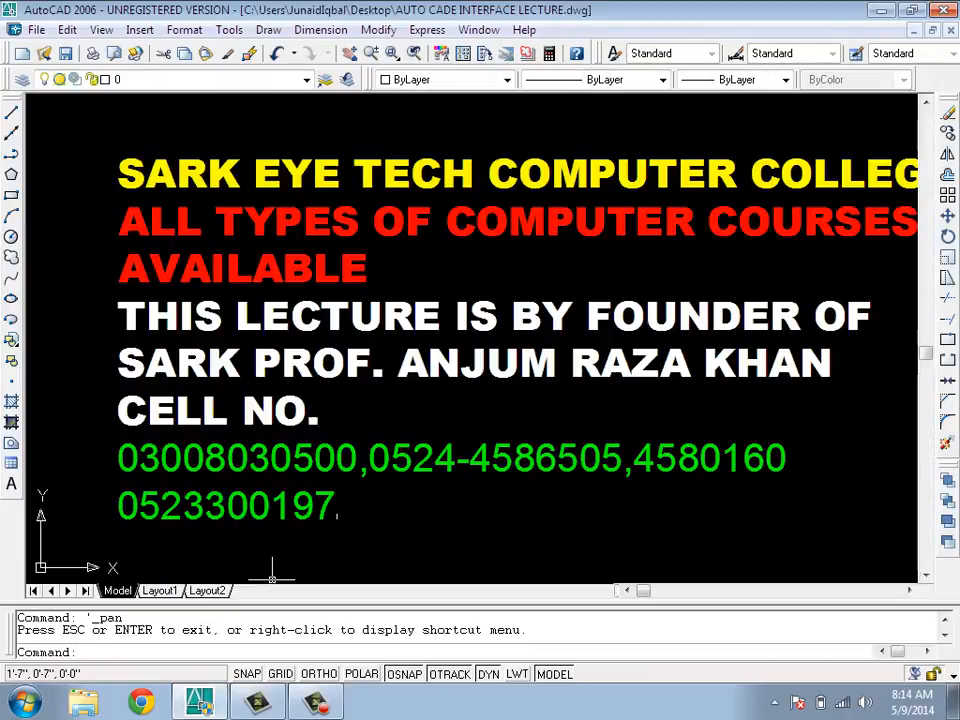
left_click(913, 30)
left_click(53, 586)
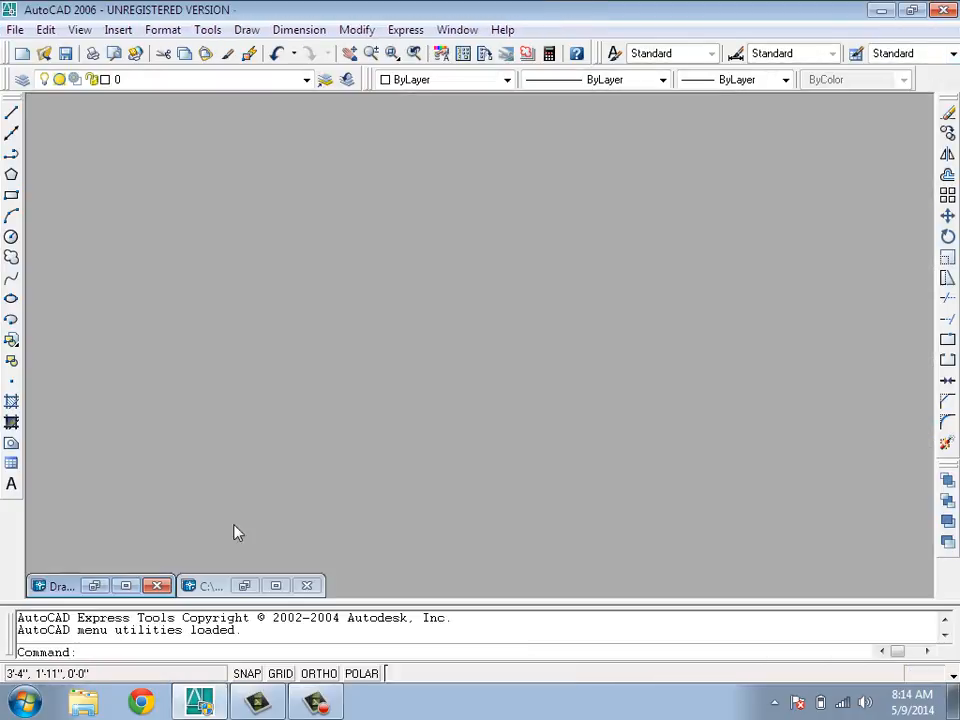
left_click(125, 586)
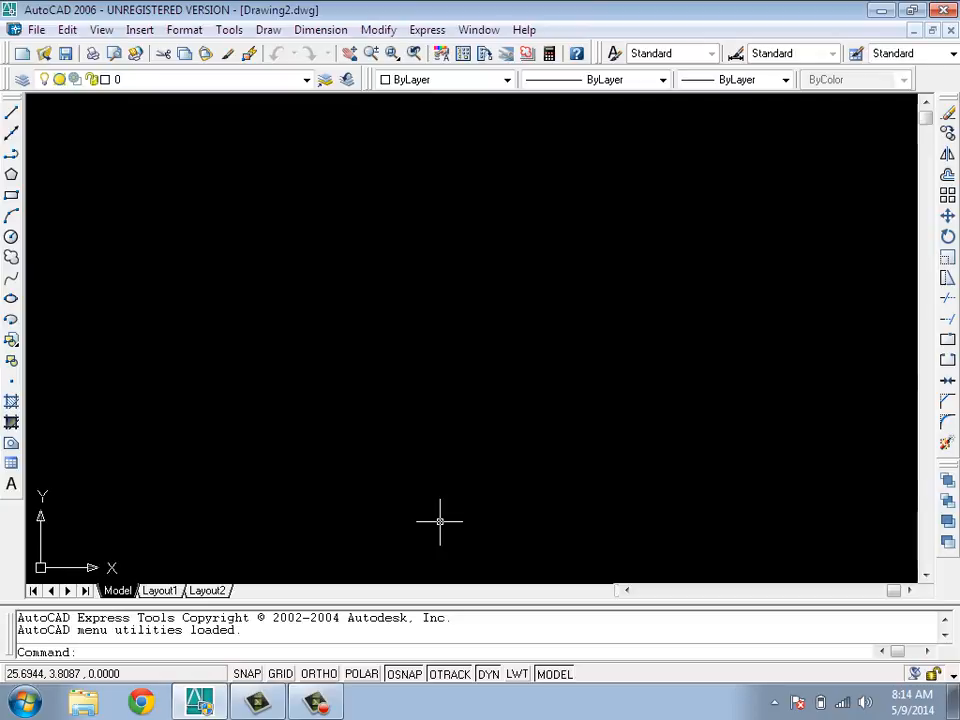
- Turn on Ortho mode and draw a horizontal line about 19.85 units long in the upper half of the drawing
key("F8")
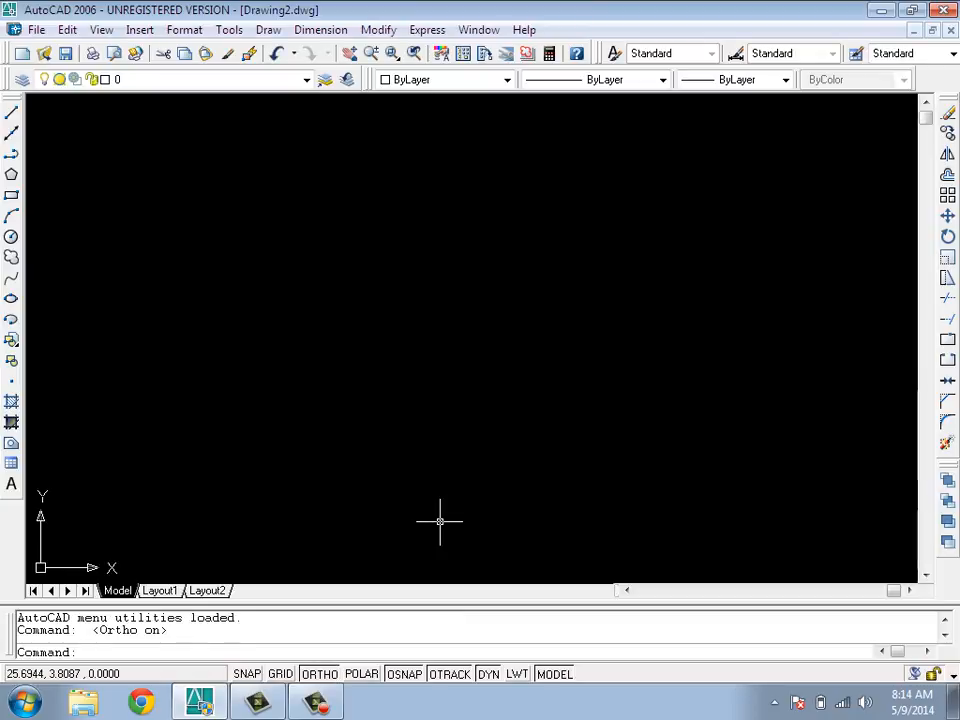
left_click(12, 114)
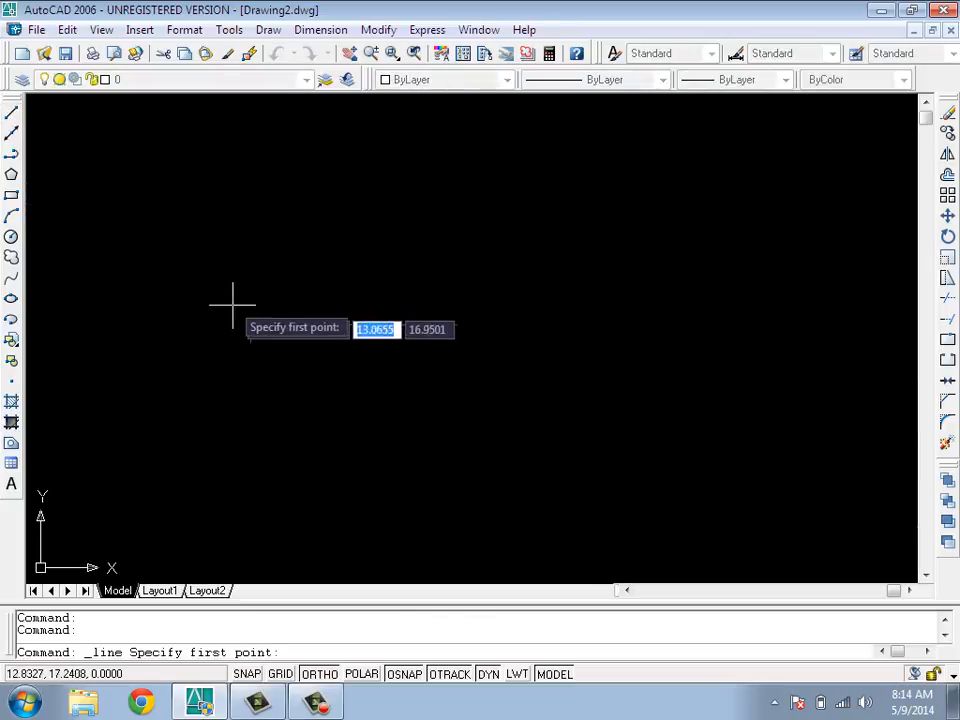
left_click(174, 278)
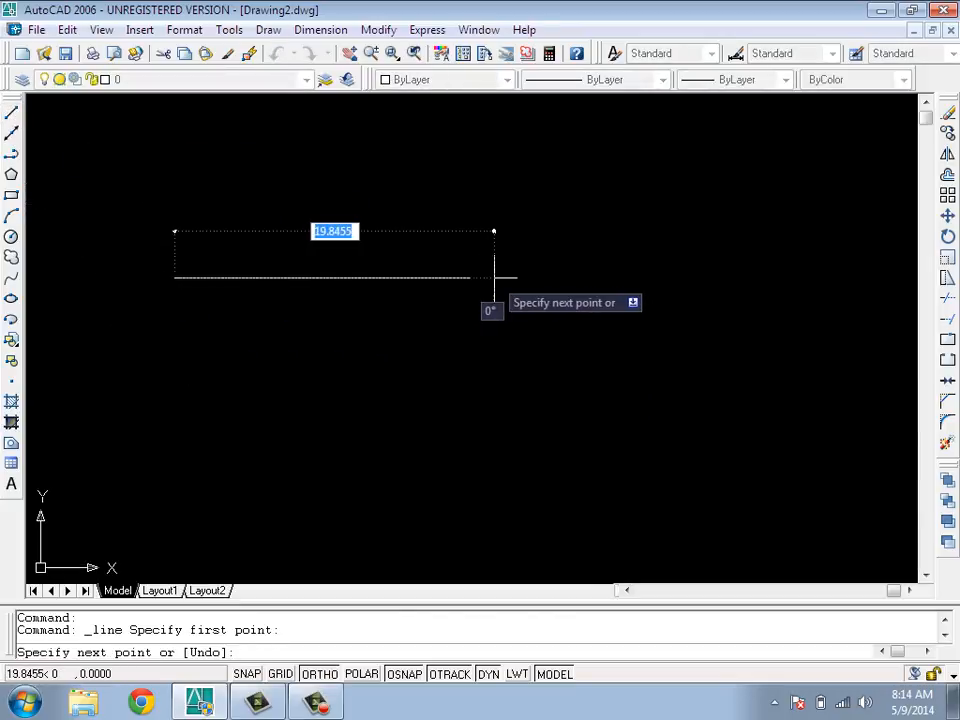
left_click(494, 278)
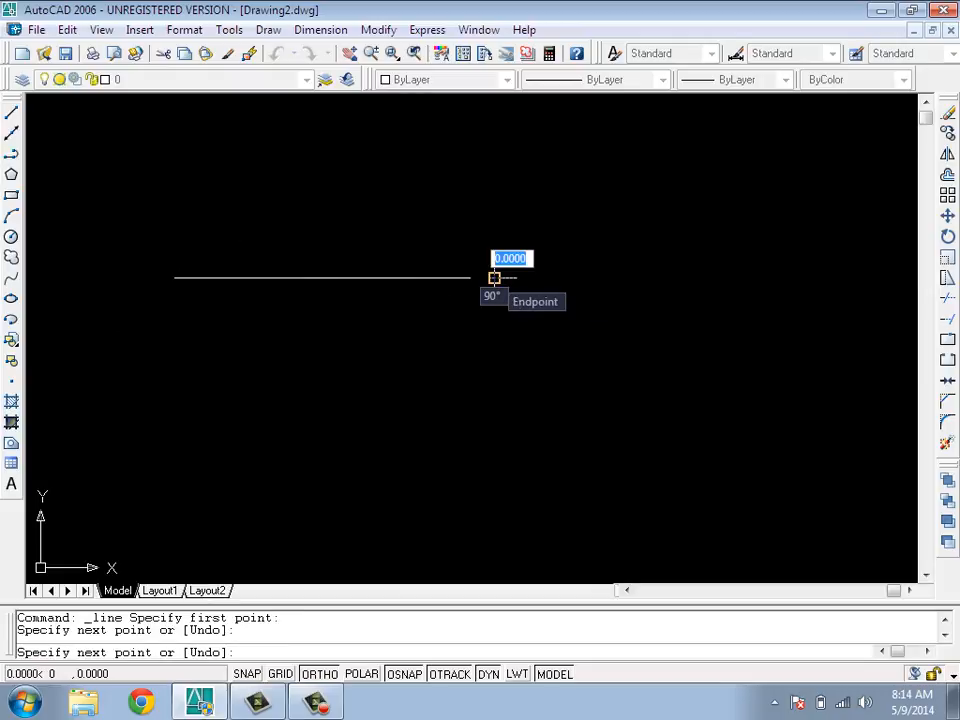
key("Escape")
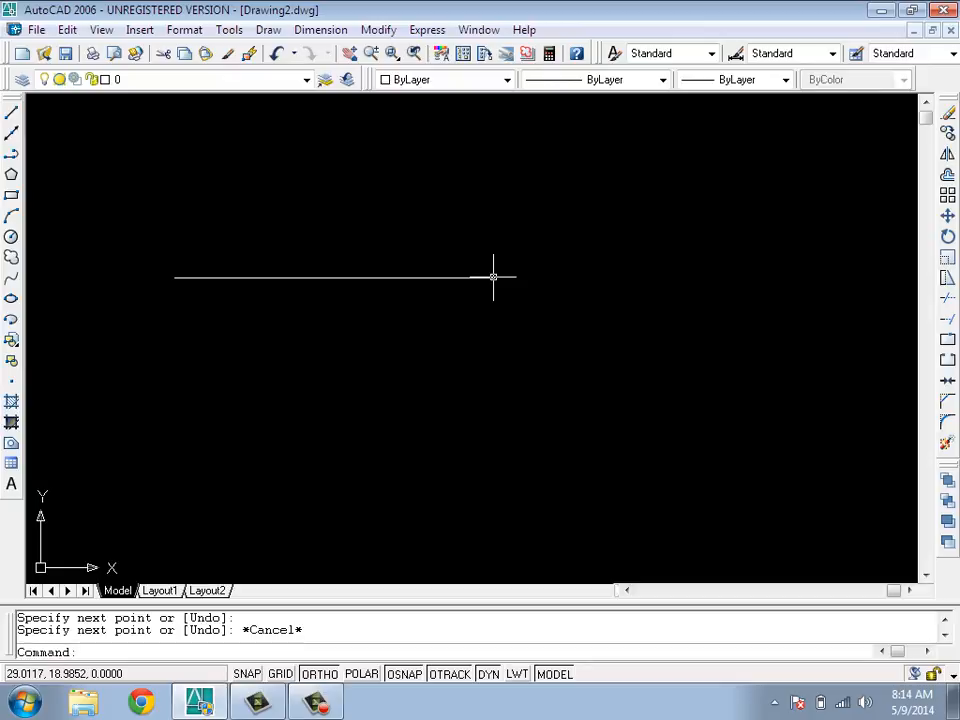
- Draw a vertical line crossing the horizontal line slightly left of its middle and extending above and below it
scroll(236, 231, "up", 3)
scroll(186, 265, "up", 2)
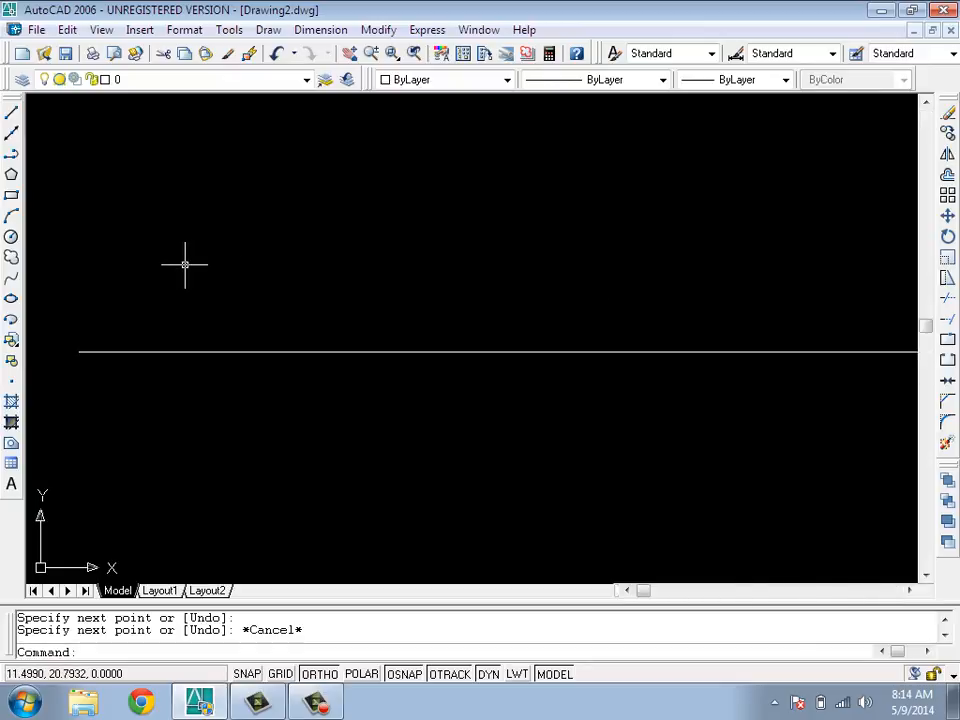
scroll(185, 265, "down", 2)
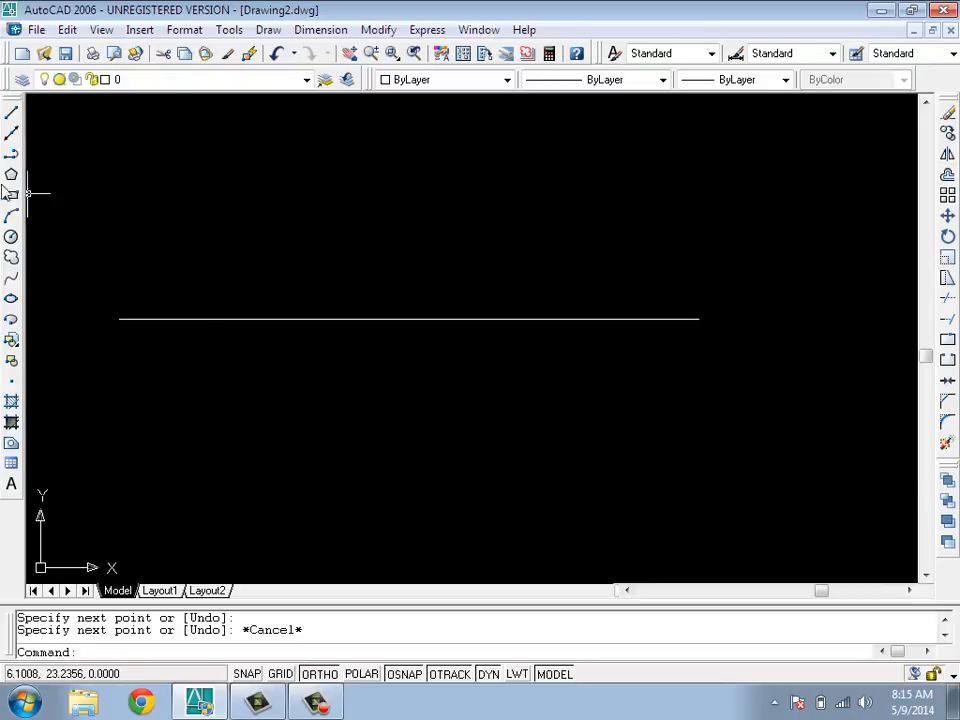
left_click(11, 113)
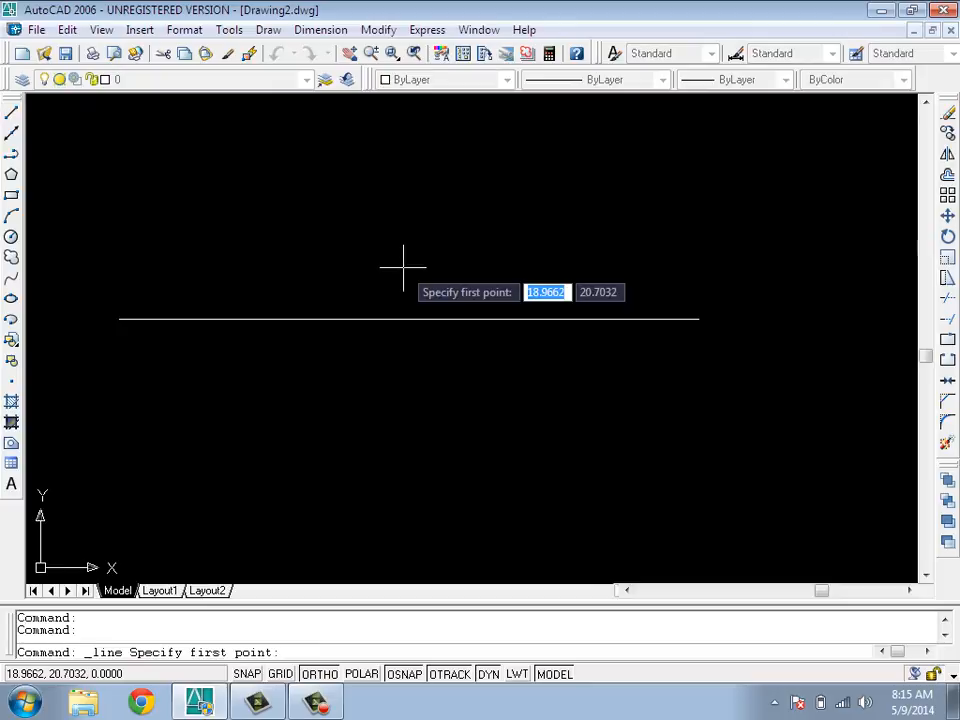
left_click(388, 178)
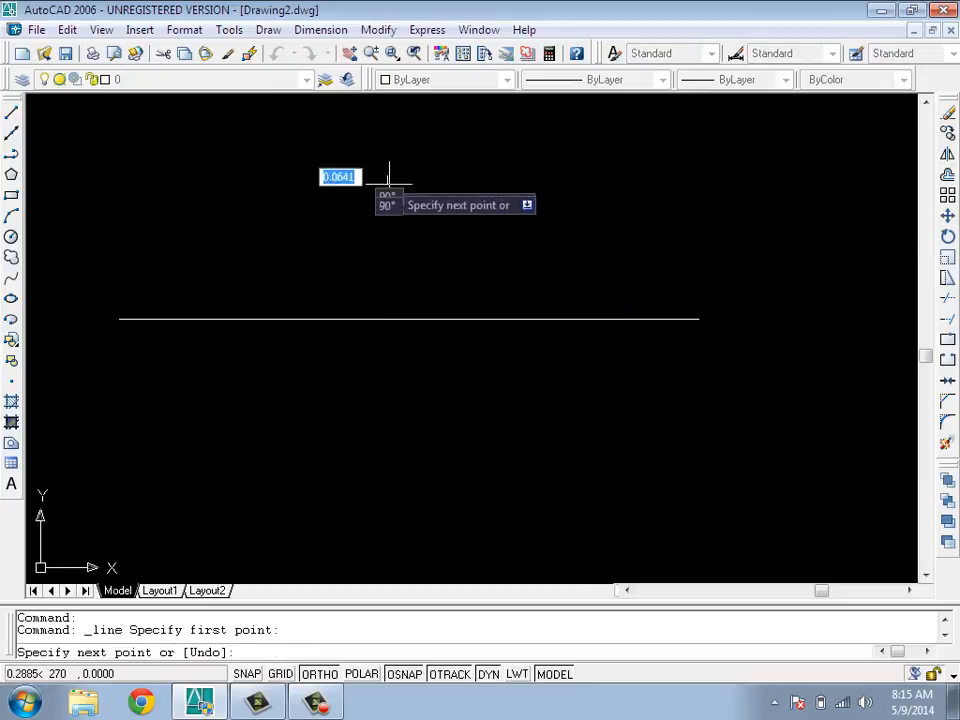
left_click(407, 495)
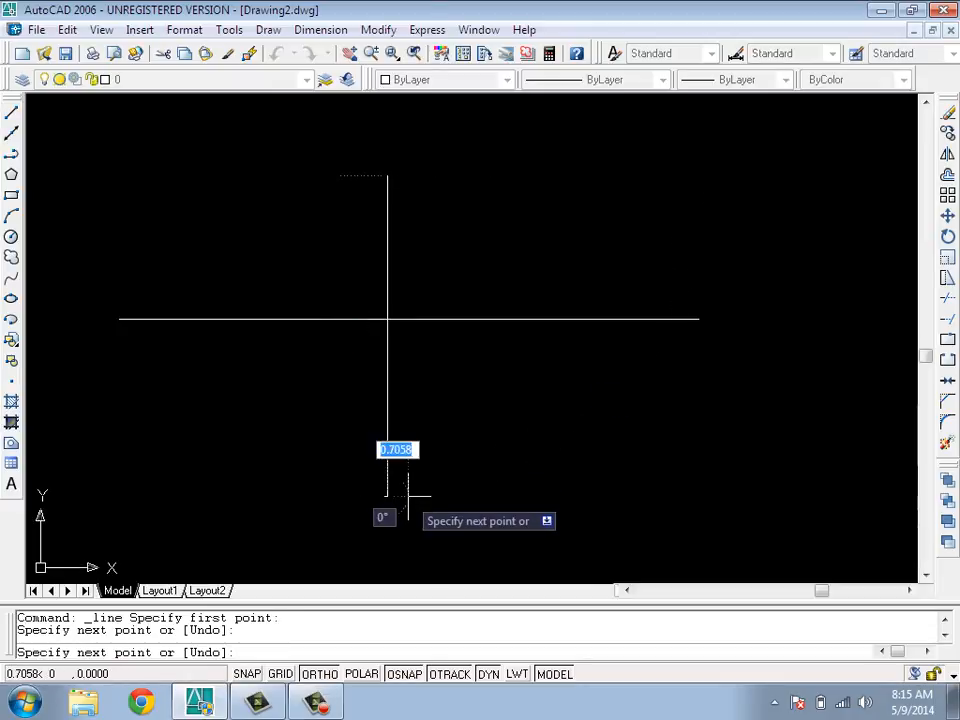
key("Escape")
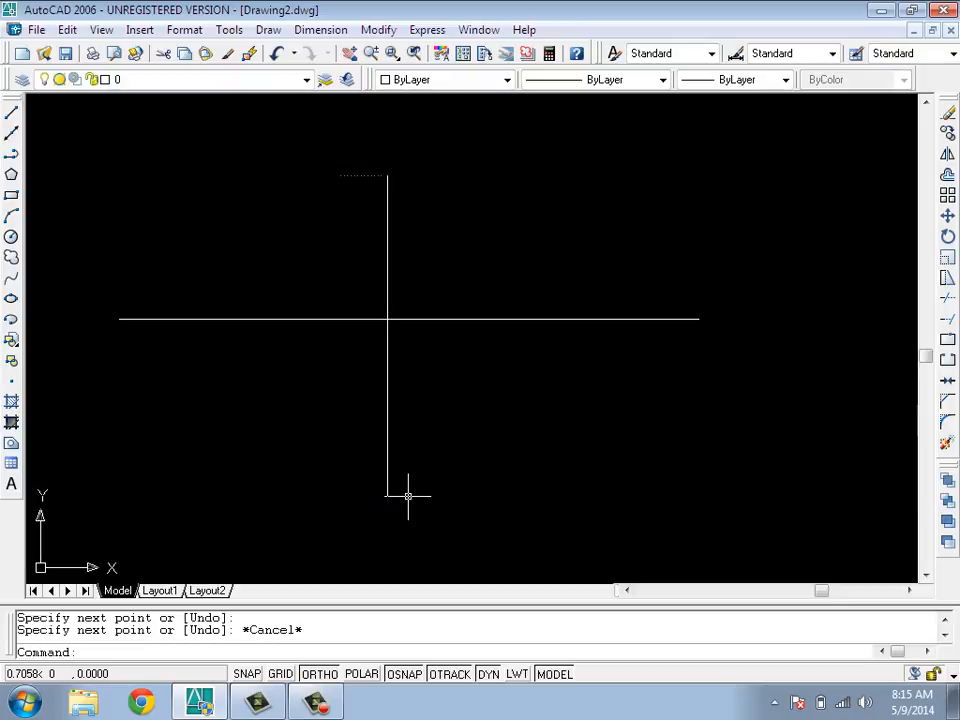
- Draw a second, shorter horizontal line crossing the vertical line near its lower end
left_click(11, 112)
left_click(232, 458)
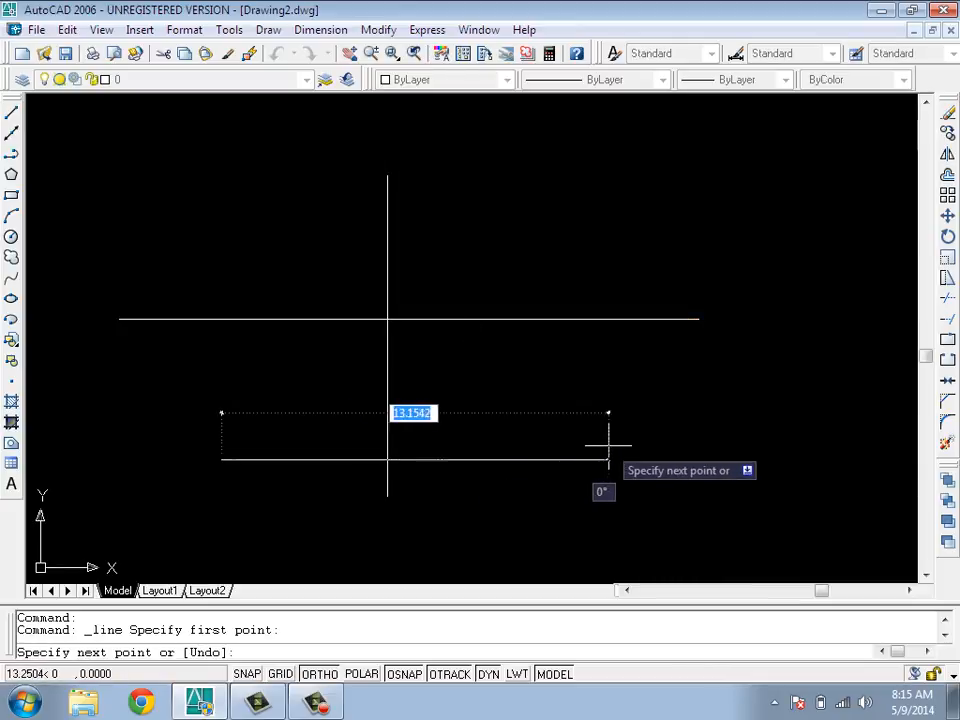
left_click(558, 384)
key("Escape")
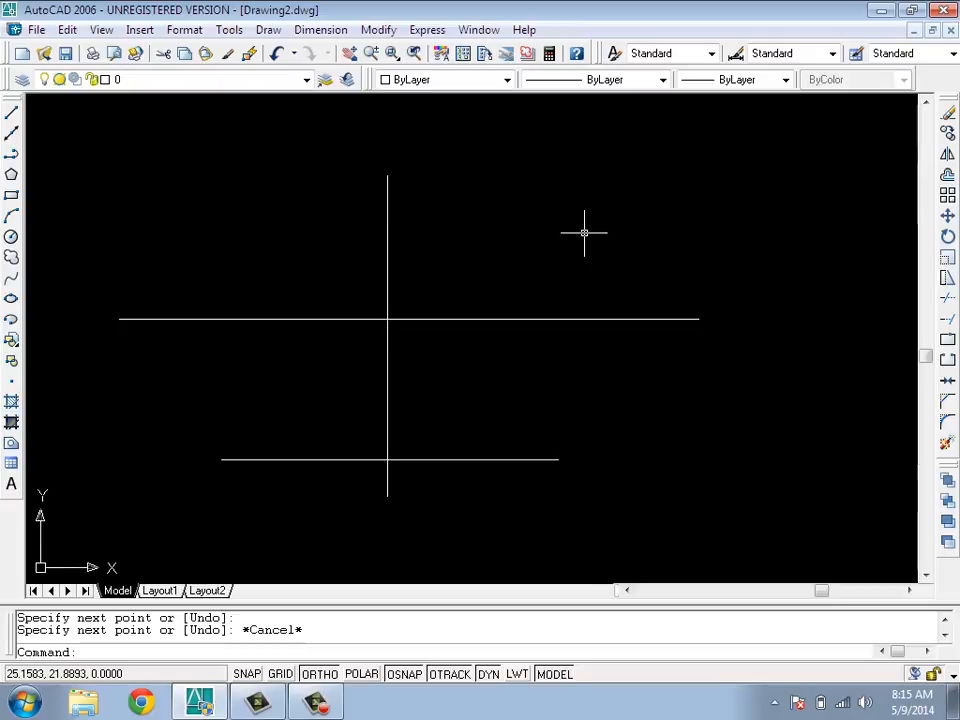
- Remove the lower horizontal line with the Erase command, and undo the erasure
left_click(303, 459)
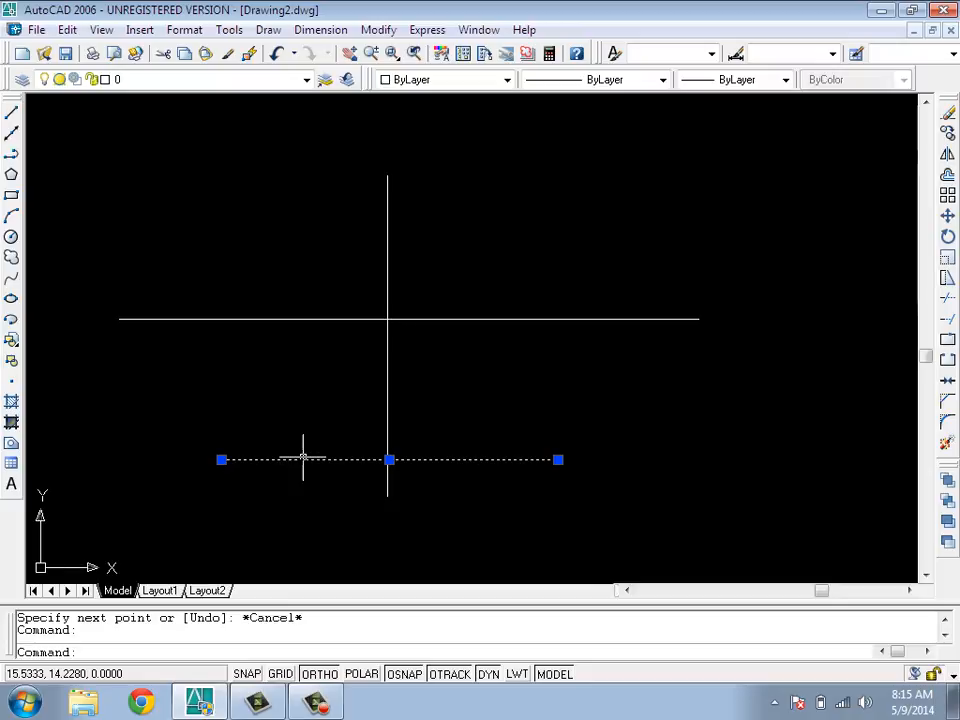
left_click(950, 118)
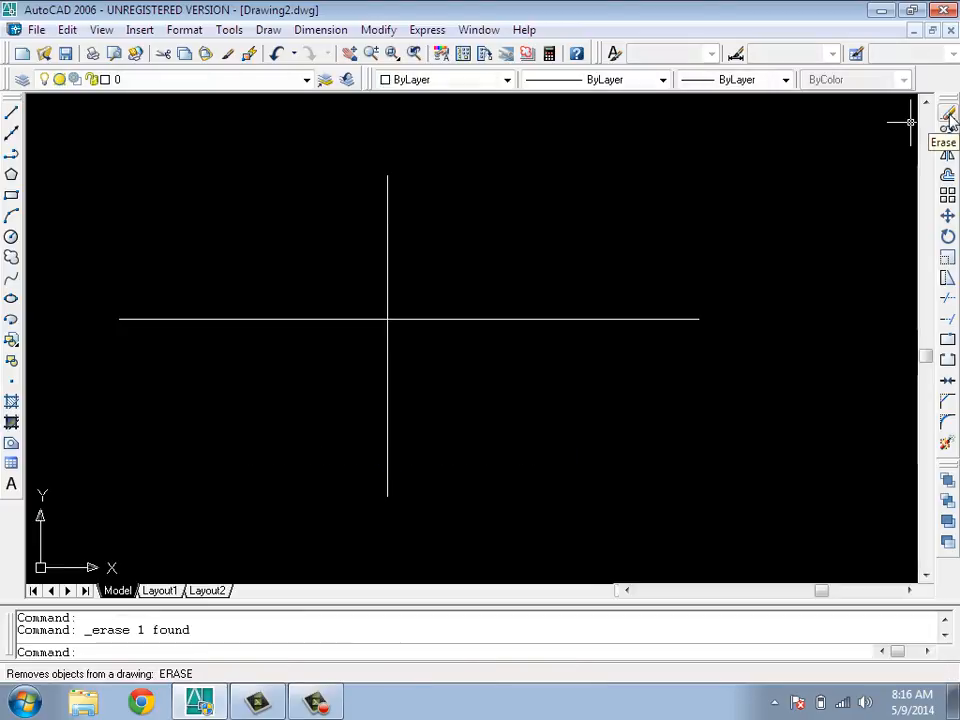
key("ctrl+z")
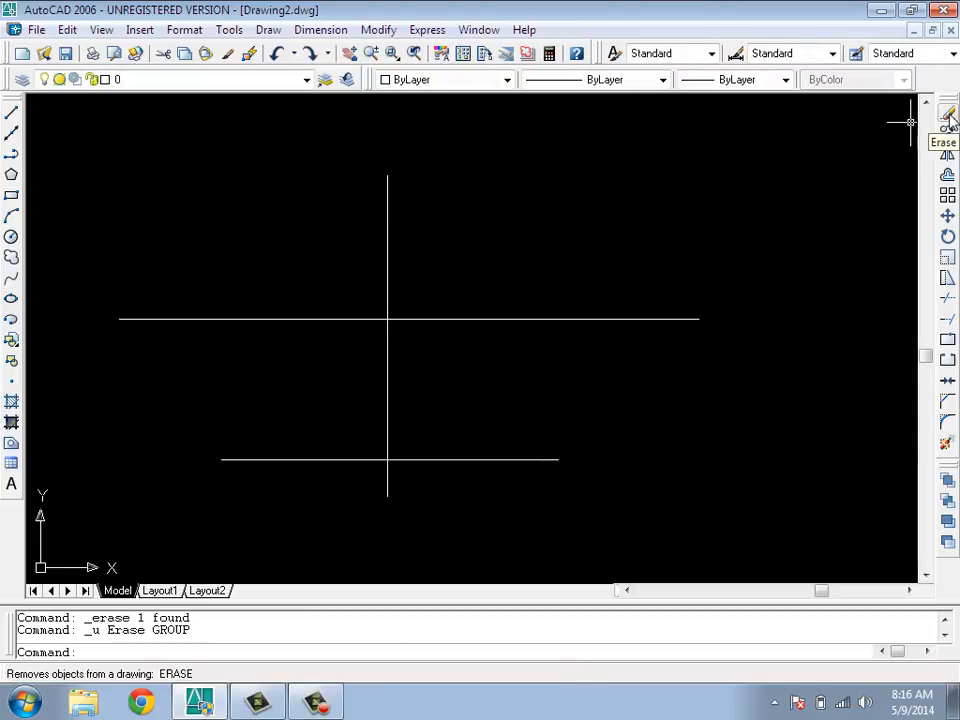
- Select the lower horizontal line and delete it directly, undoing the deletion to bring the line back
left_click(445, 459)
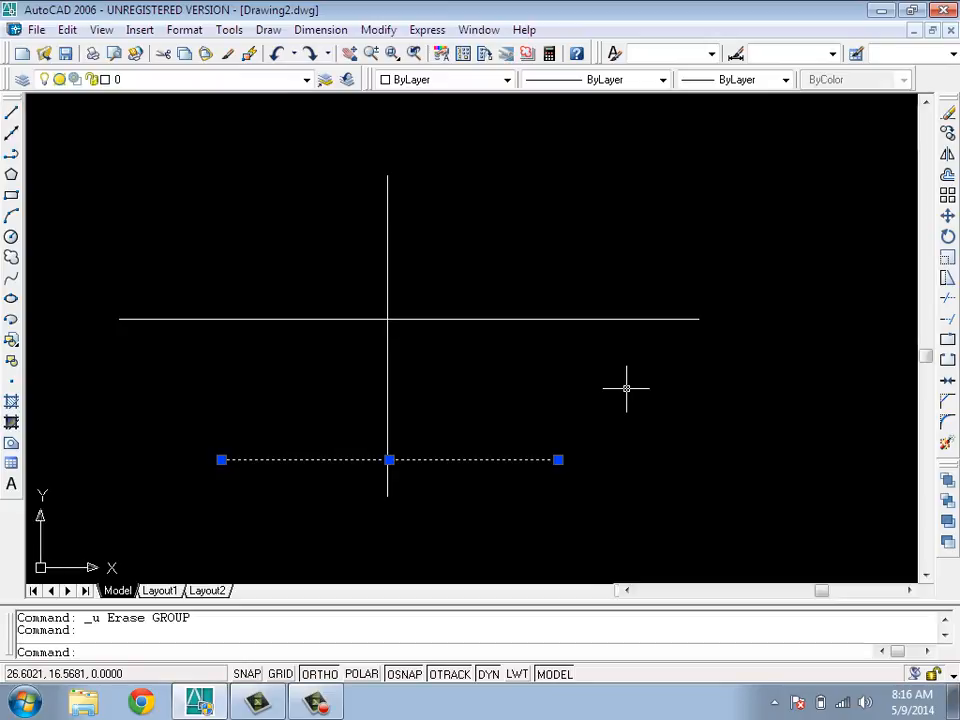
key("Delete")
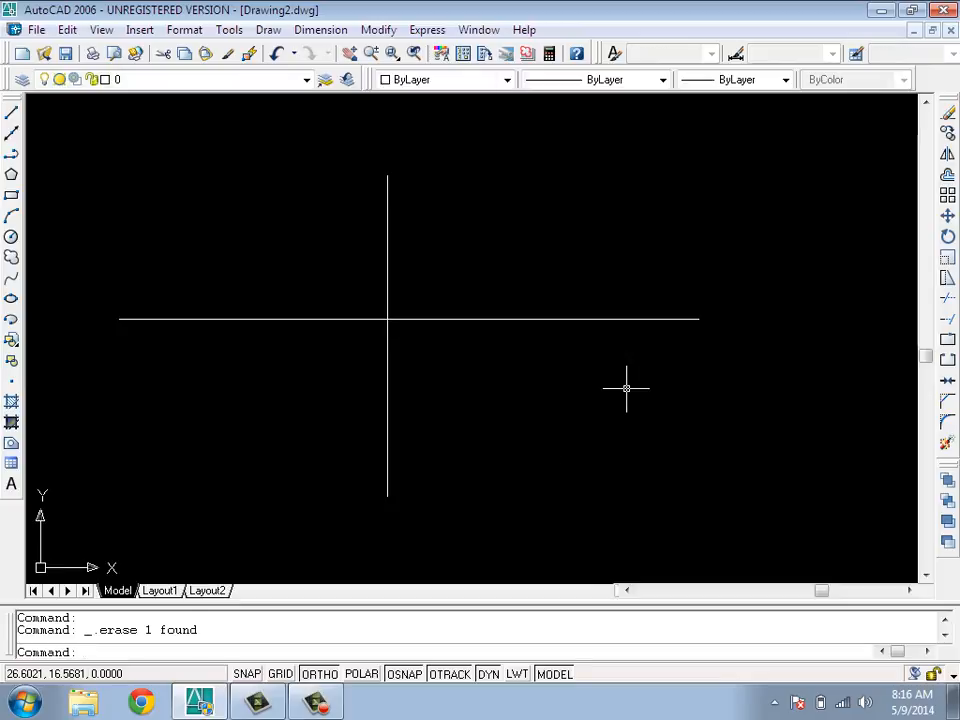
key("ctrl+z")
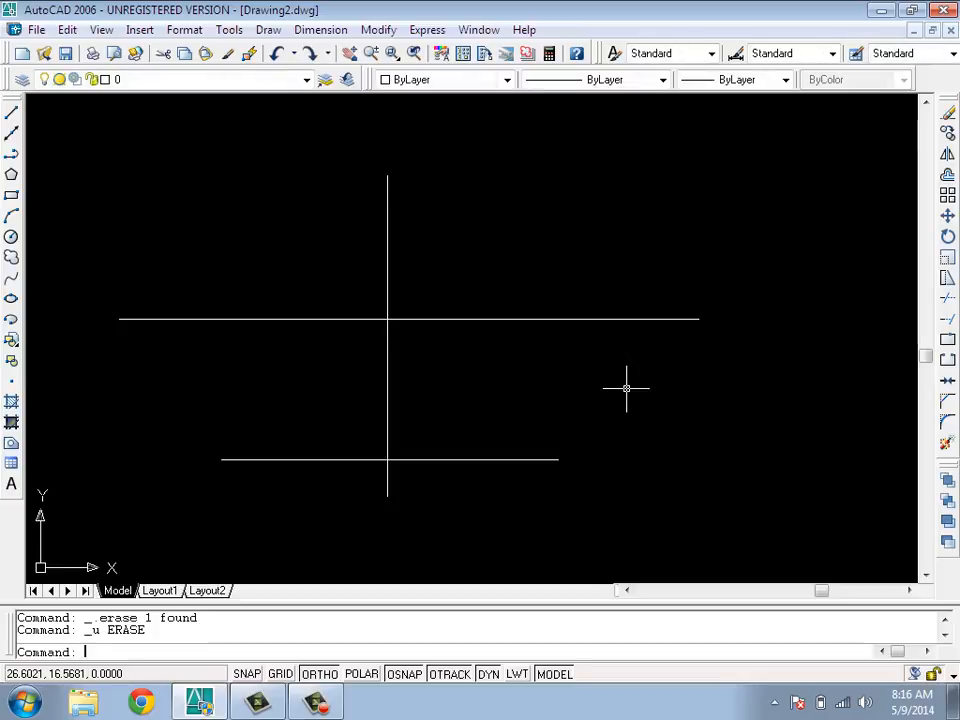
- Select and erase the lower horizontal line two more times, undoing each erasure
left_click(470, 462)
right_click(474, 469)
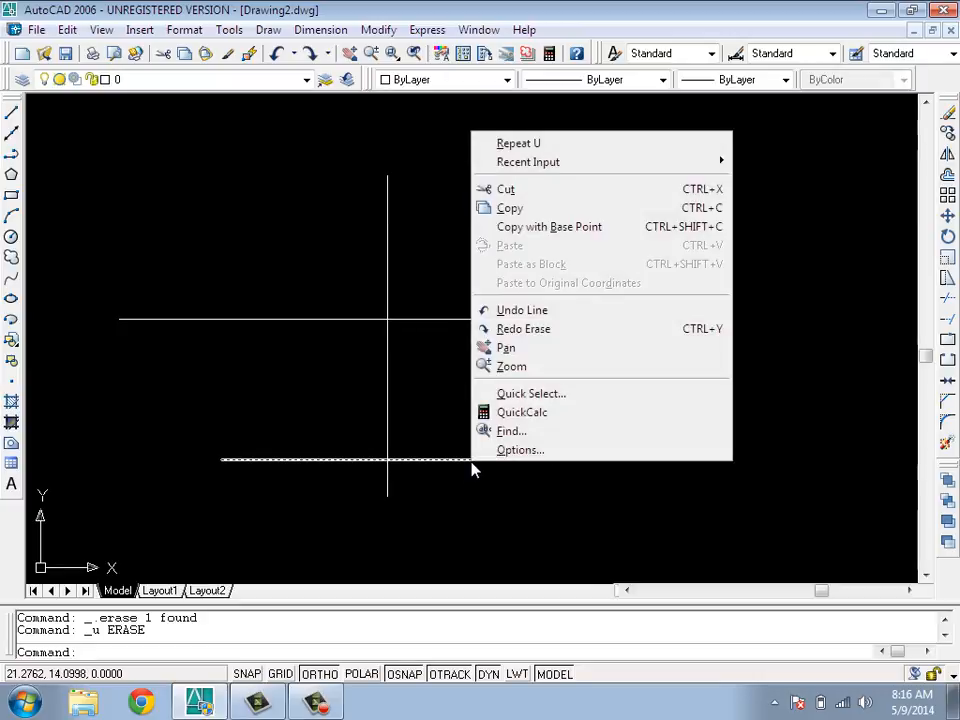
left_click(452, 461)
right_click(454, 469)
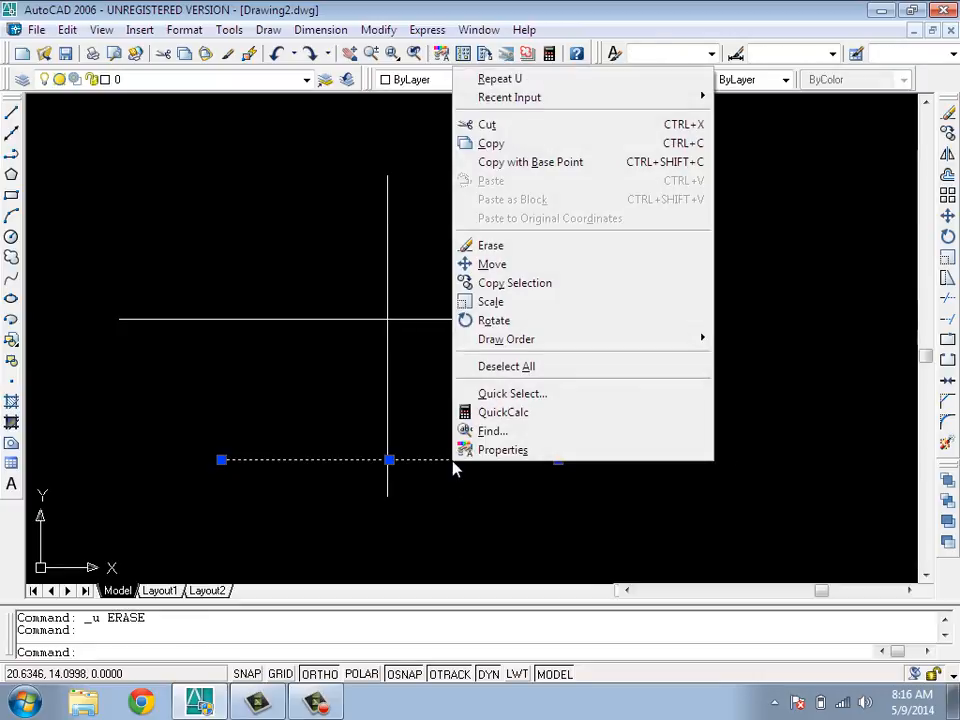
left_click(550, 247)
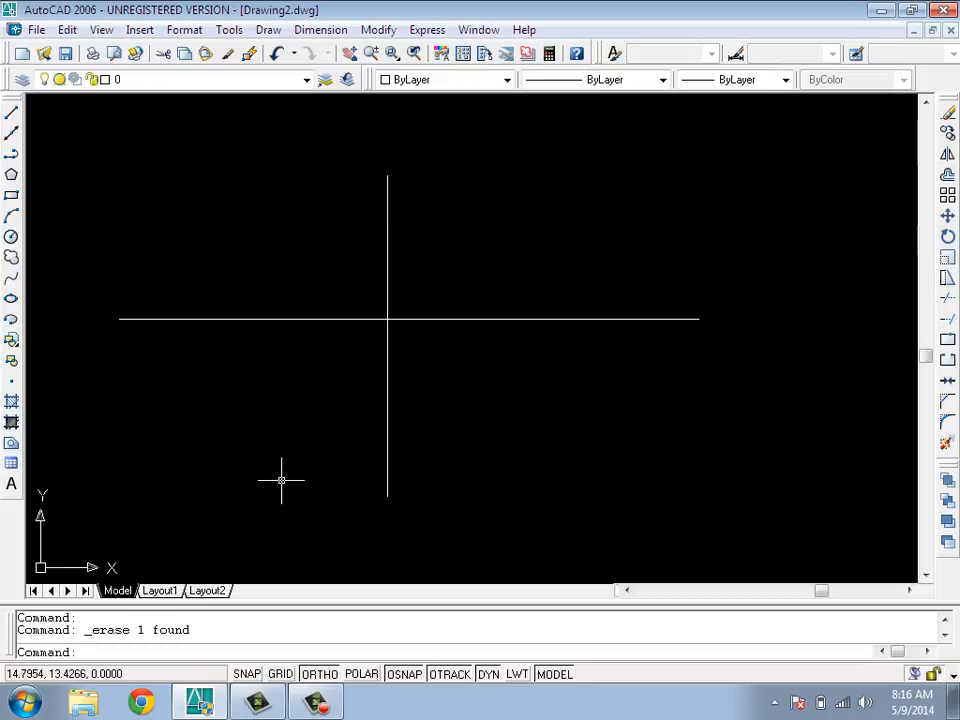
key("ctrl+z")
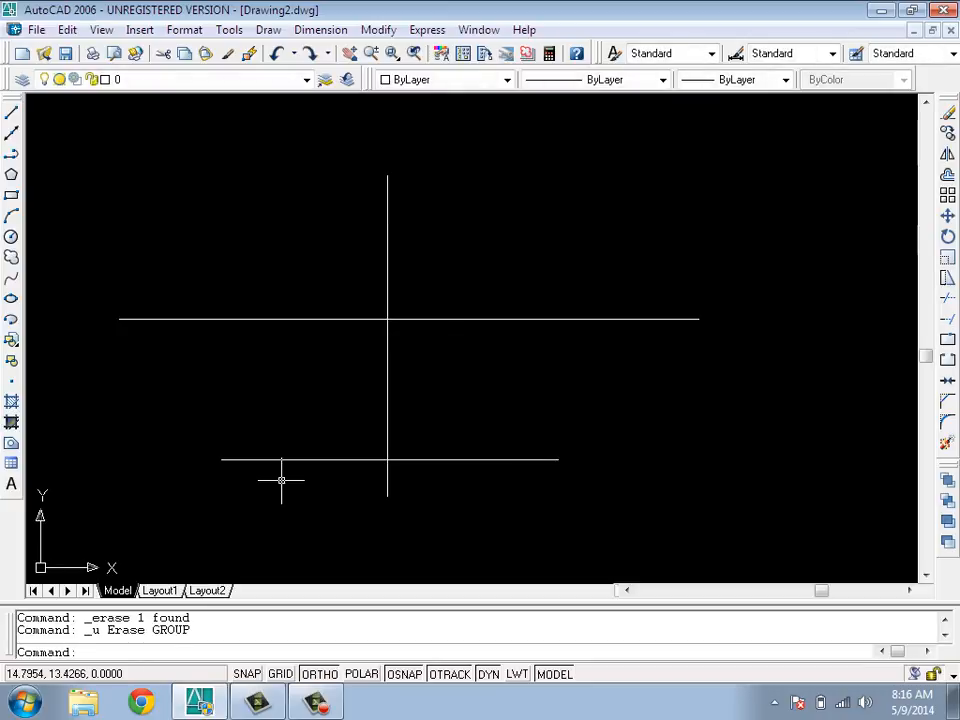
left_click(454, 460)
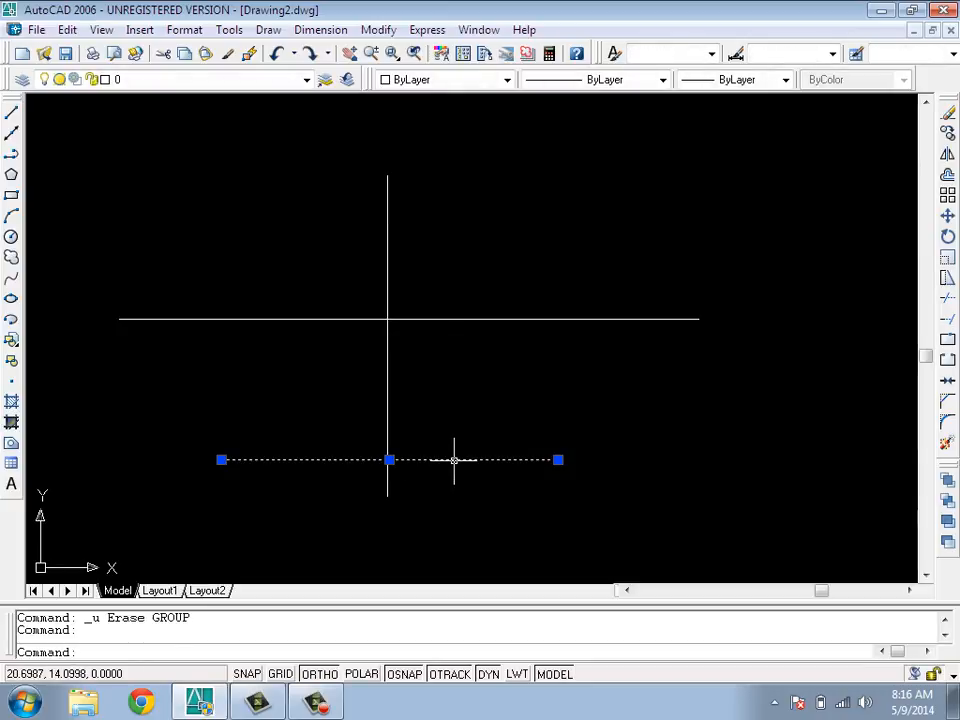
right_click(454, 462)
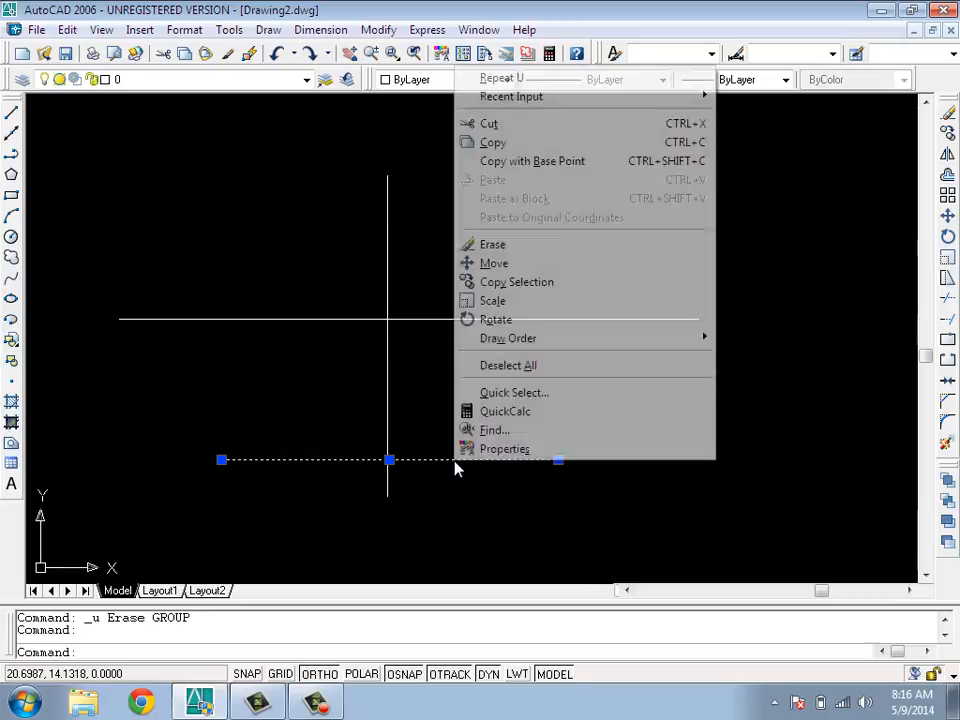
left_click(497, 246)
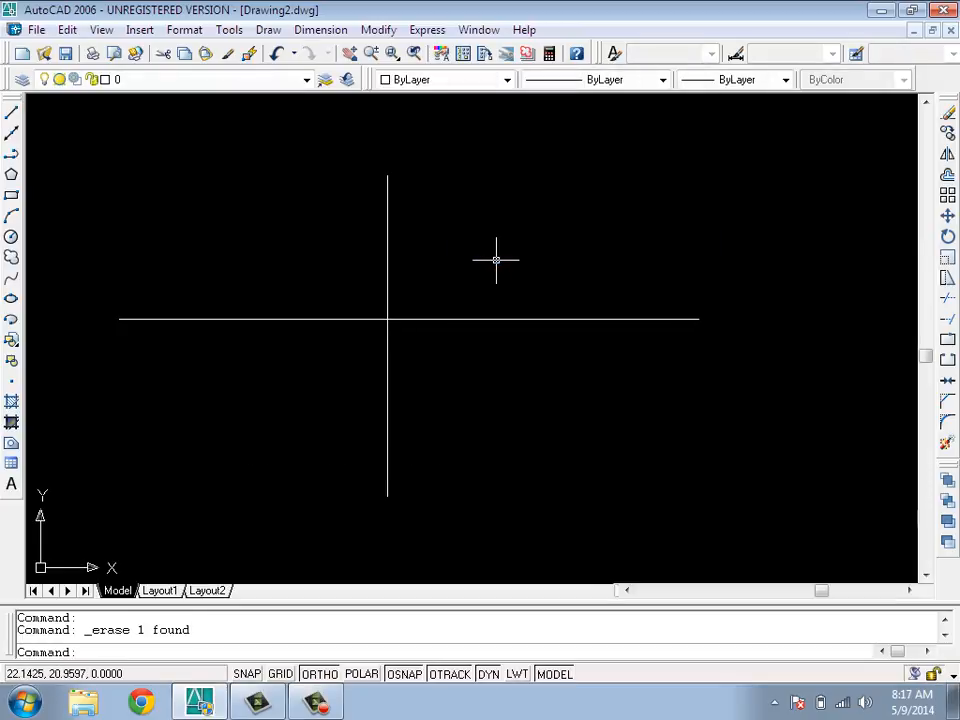
key("ctrl+z")
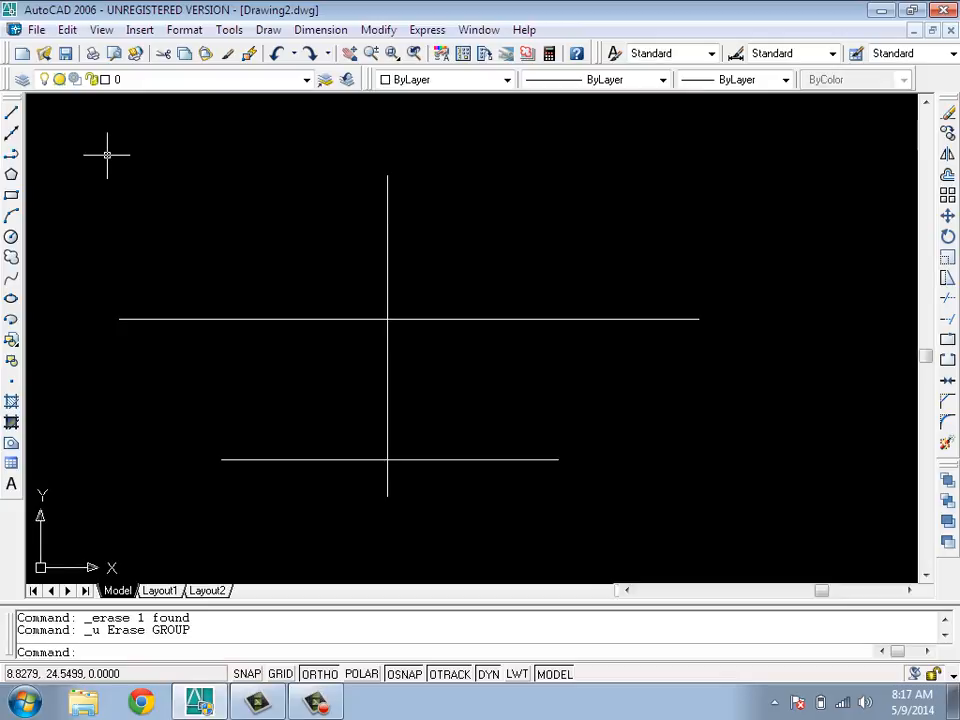
- Start a selection window from the drawing's upper left across the three lines and cancel it
left_click(150, 157)
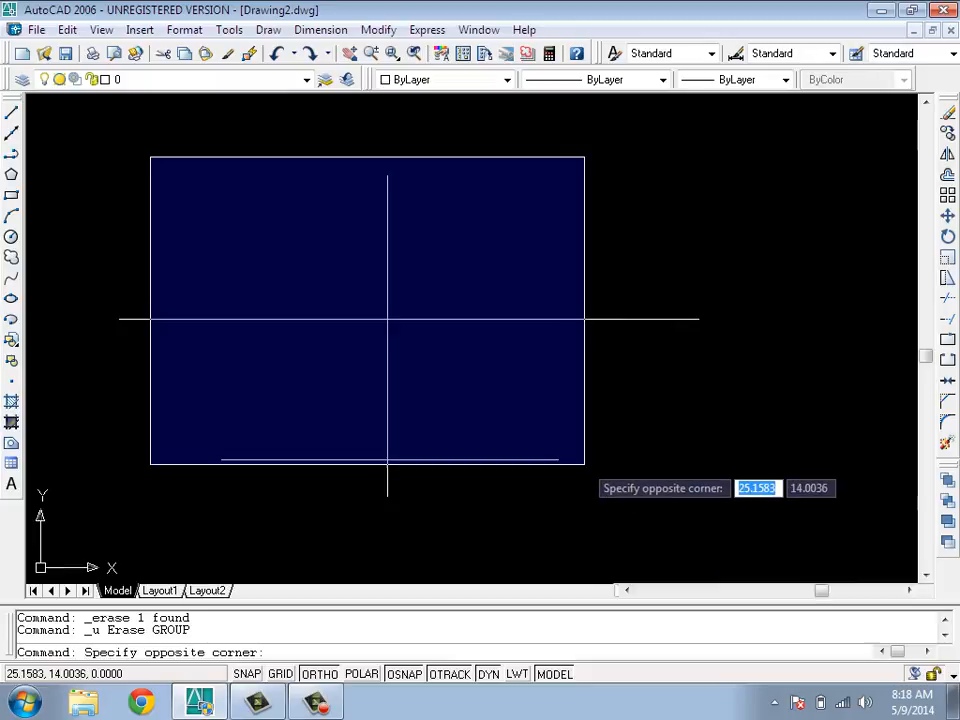
key("Escape")
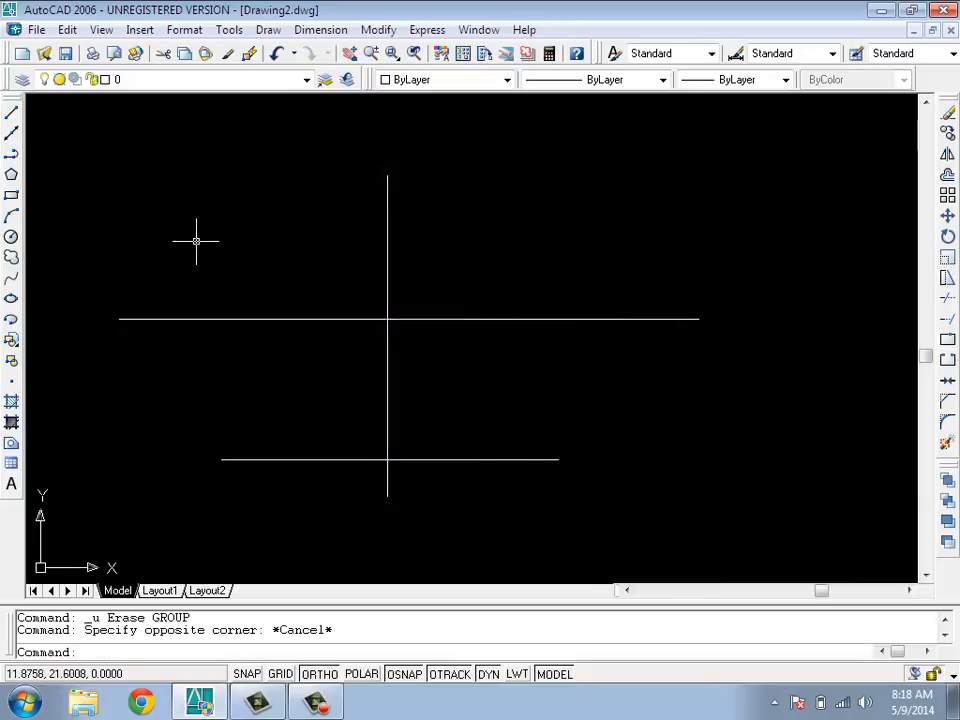
- Window-select the vertical and lower horizontal lines twice, leaving the long horizontal line's right end outside, and clear the selection each time
left_click(118, 148)
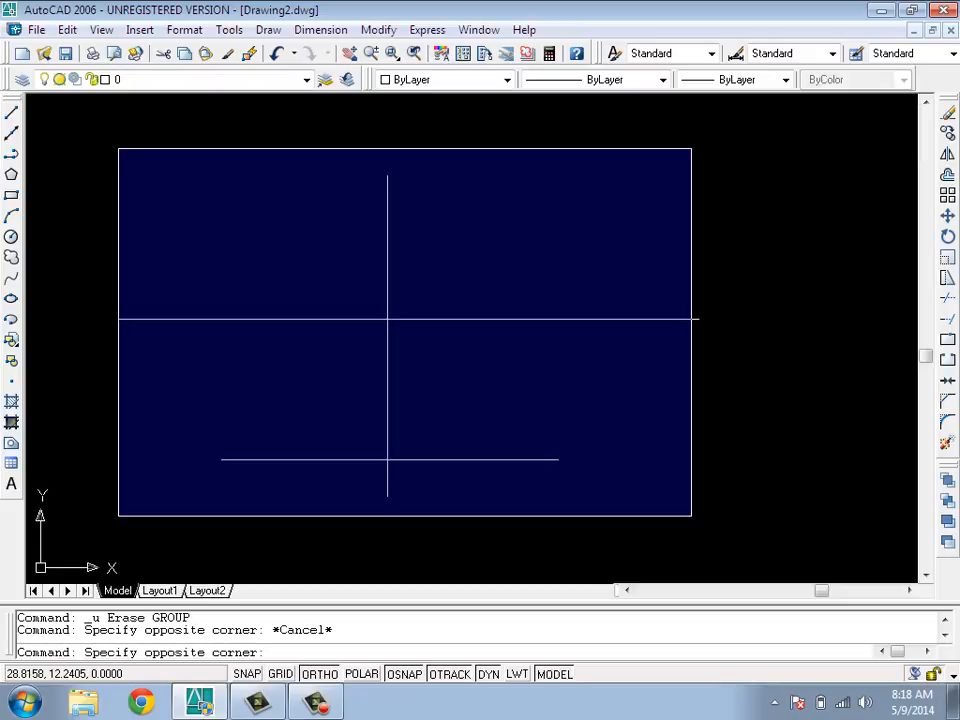
left_click(691, 516)
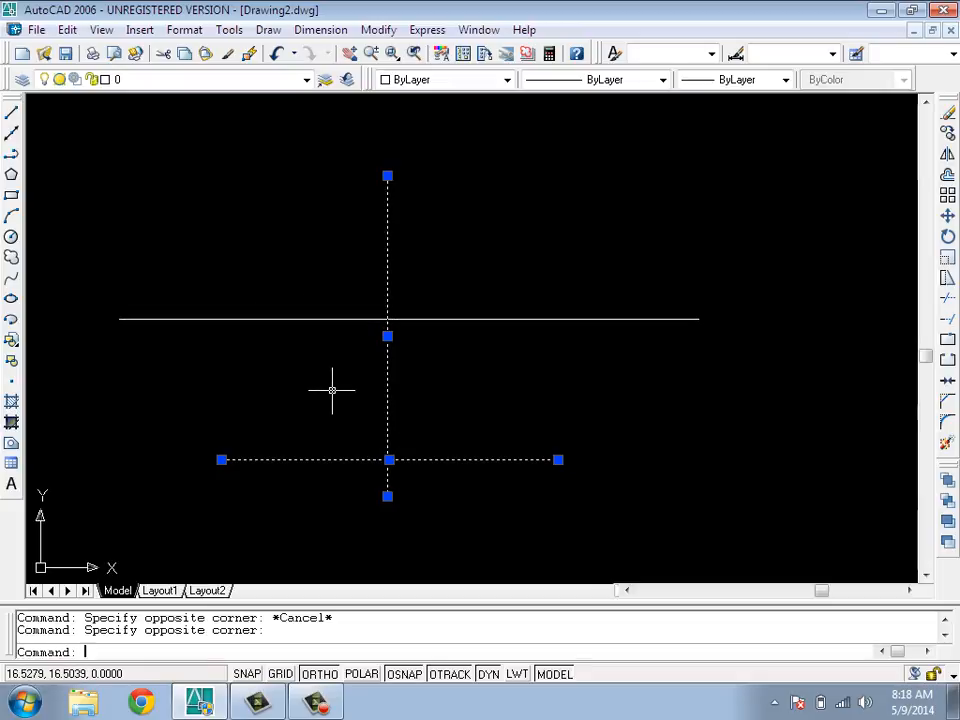
key("Escape")
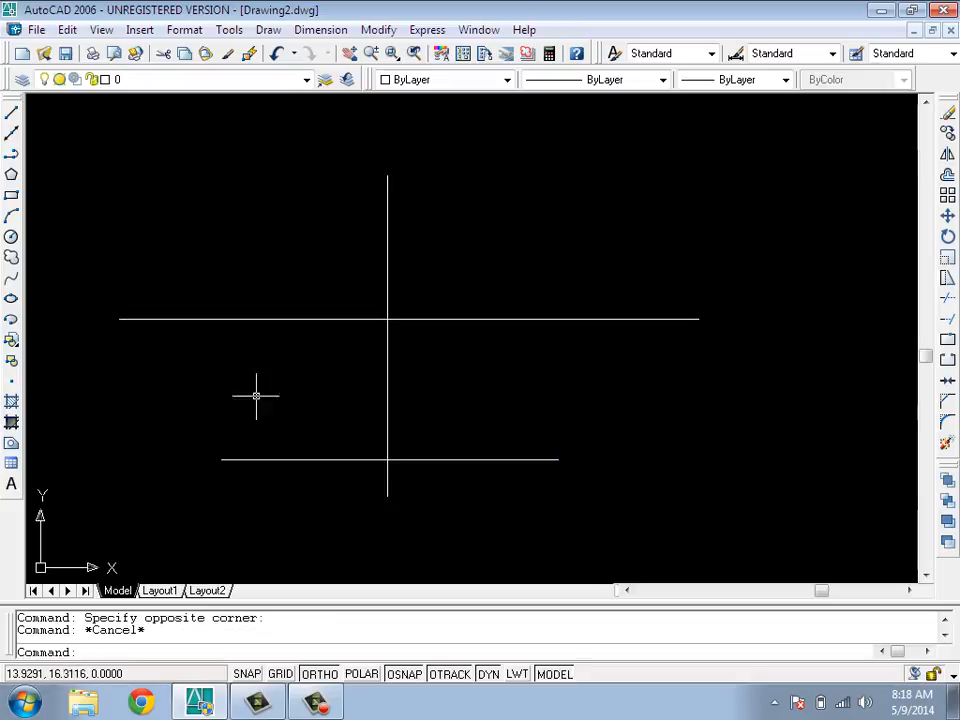
left_click(68, 157)
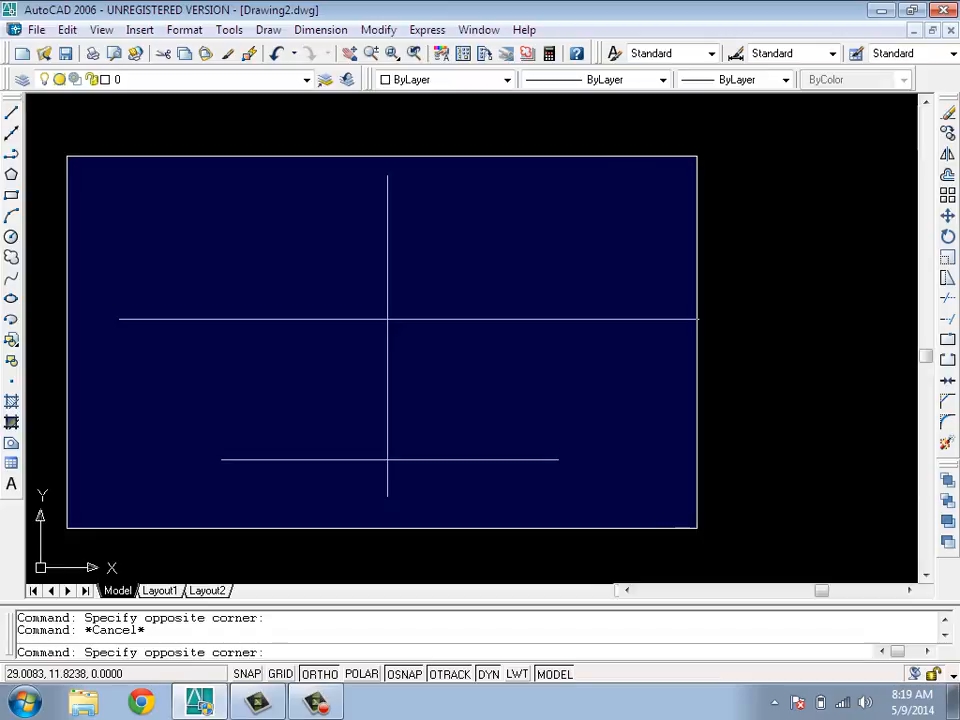
left_click(697, 527)
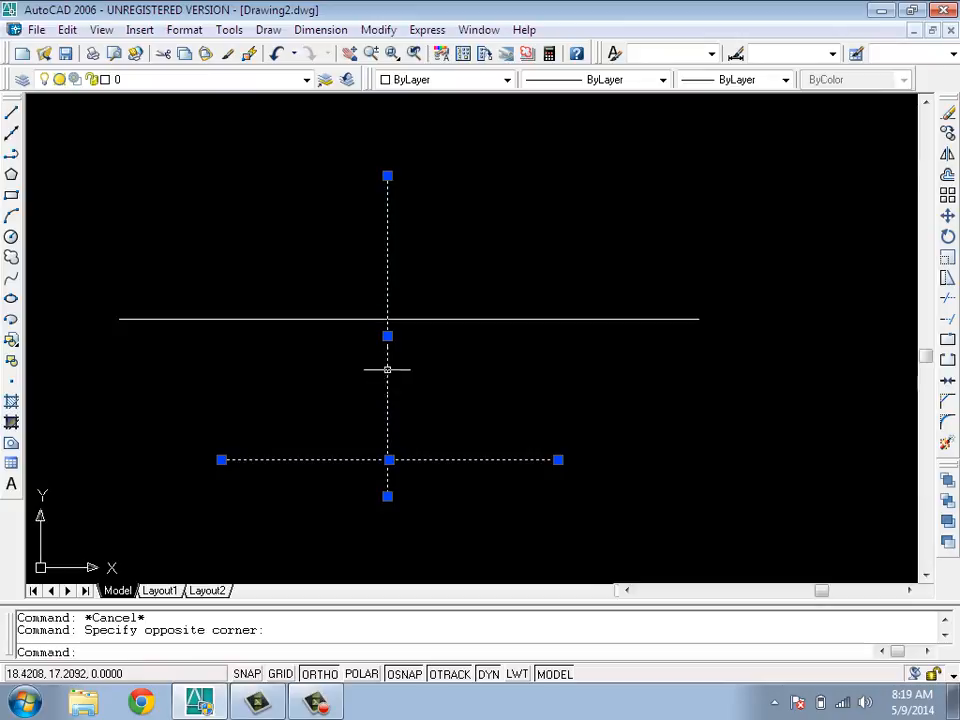
key("Escape")
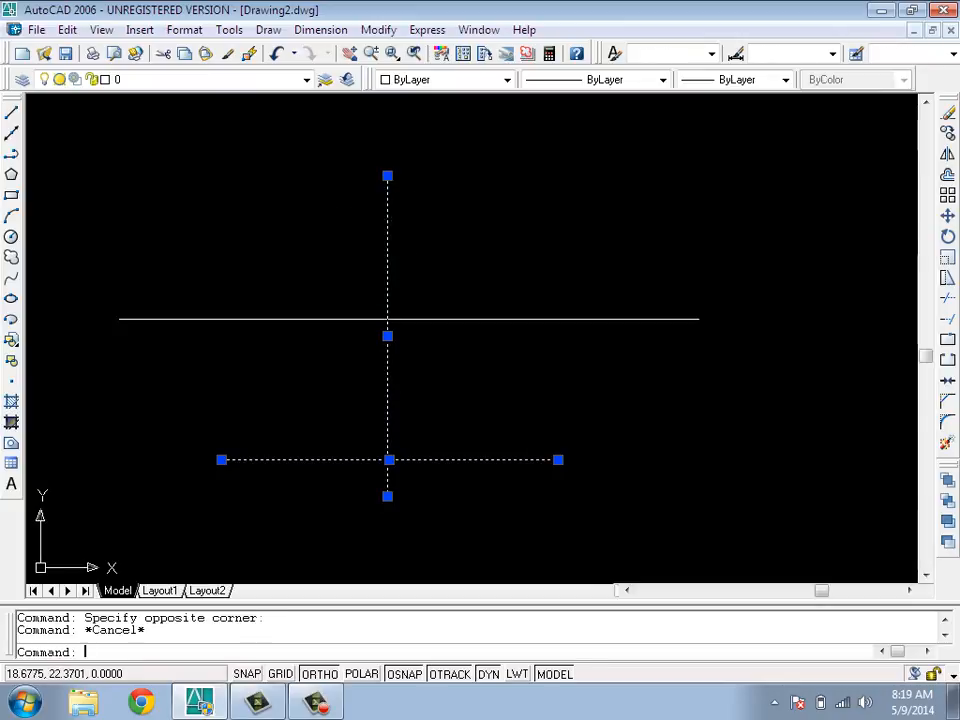
- Enclose all three lines completely in a selection window from upper left to lower right, and clear the selection
left_click(60, 150)
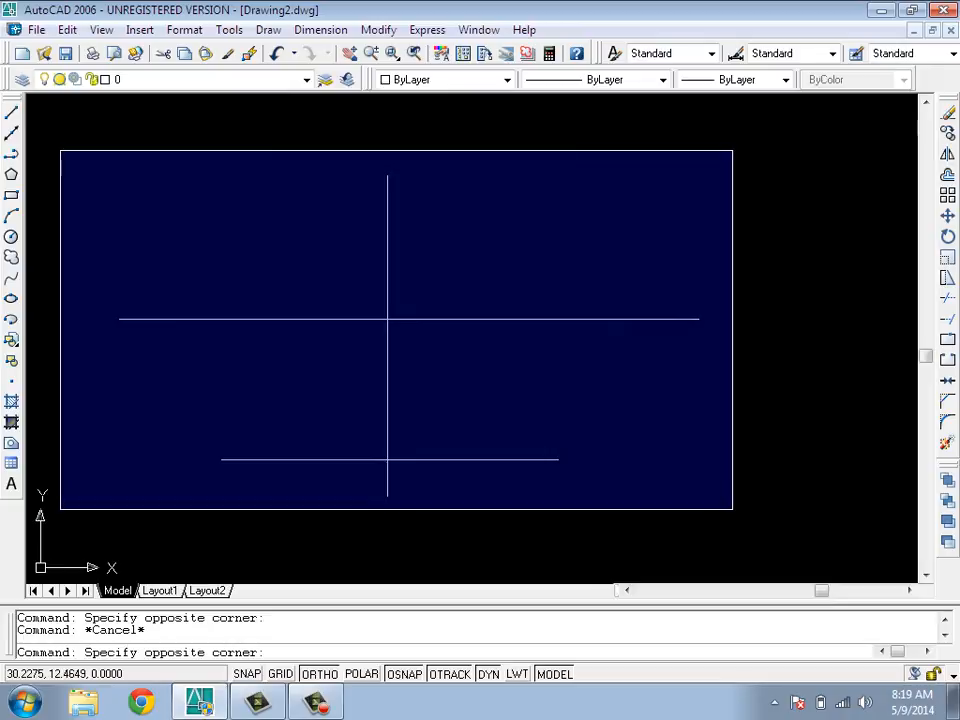
left_click(732, 509)
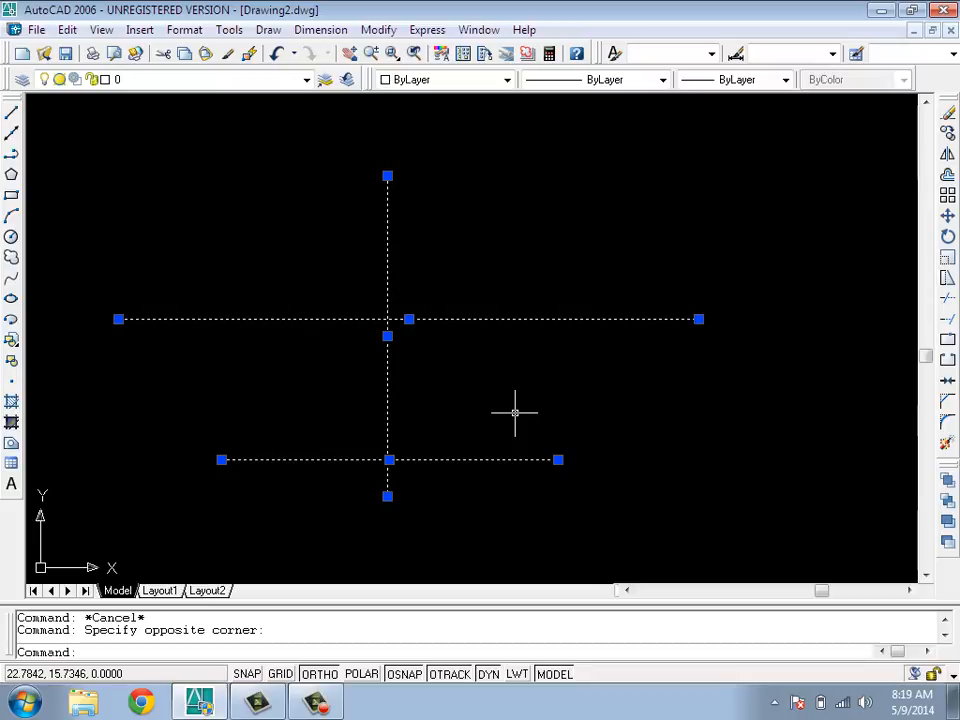
key("Escape")
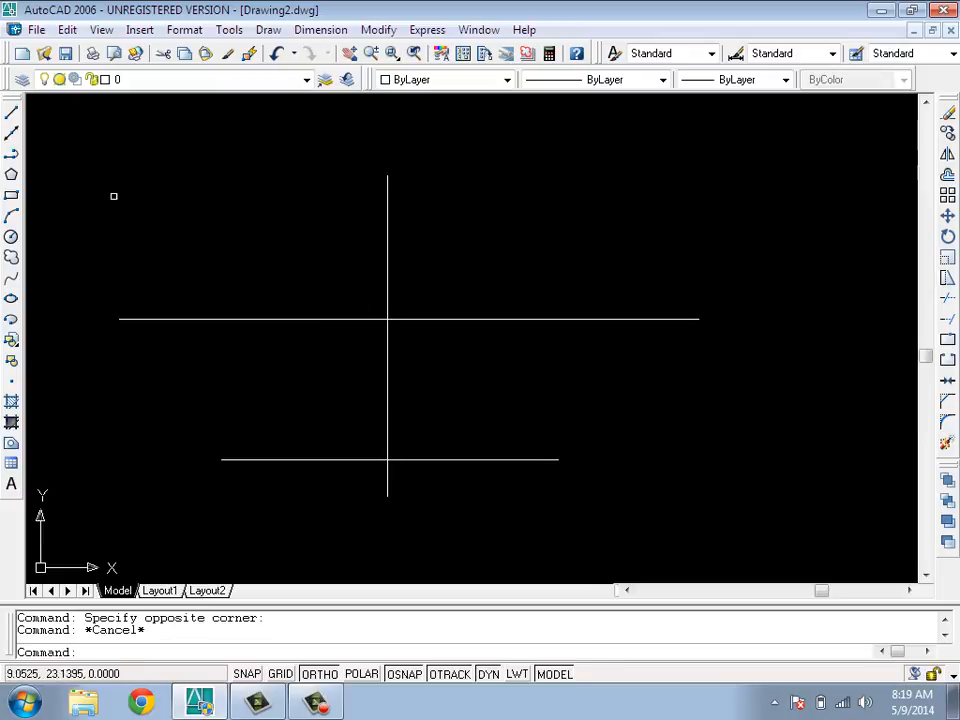
- Window-select only the lower horizontal line, leaving the vertical line's top and the long line's right end outside, and clear the selection
left_click(63, 178)
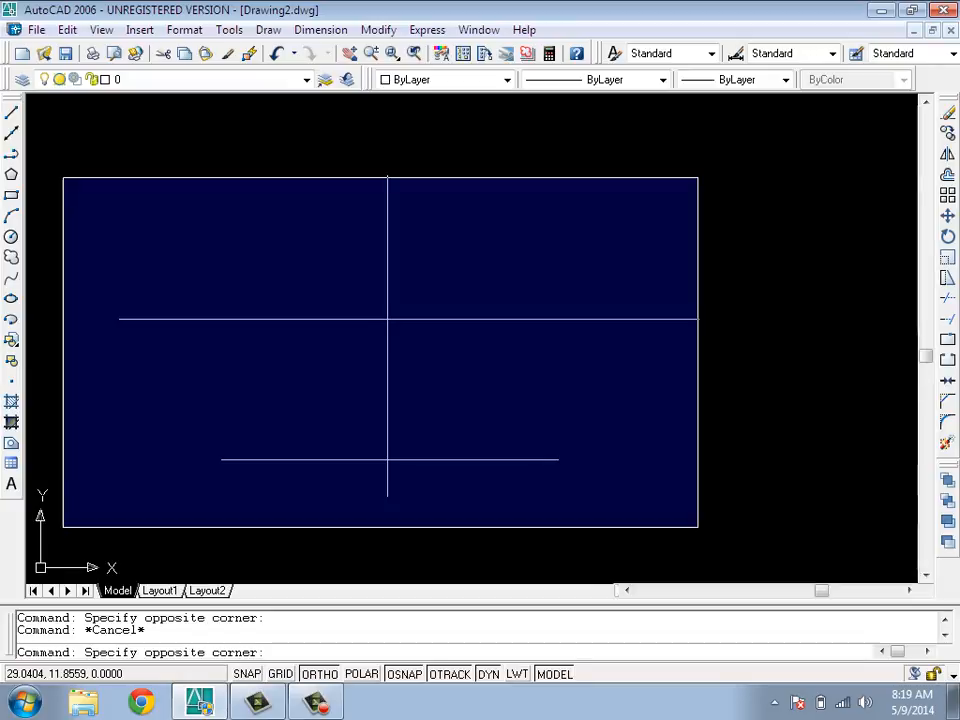
left_click(697, 525)
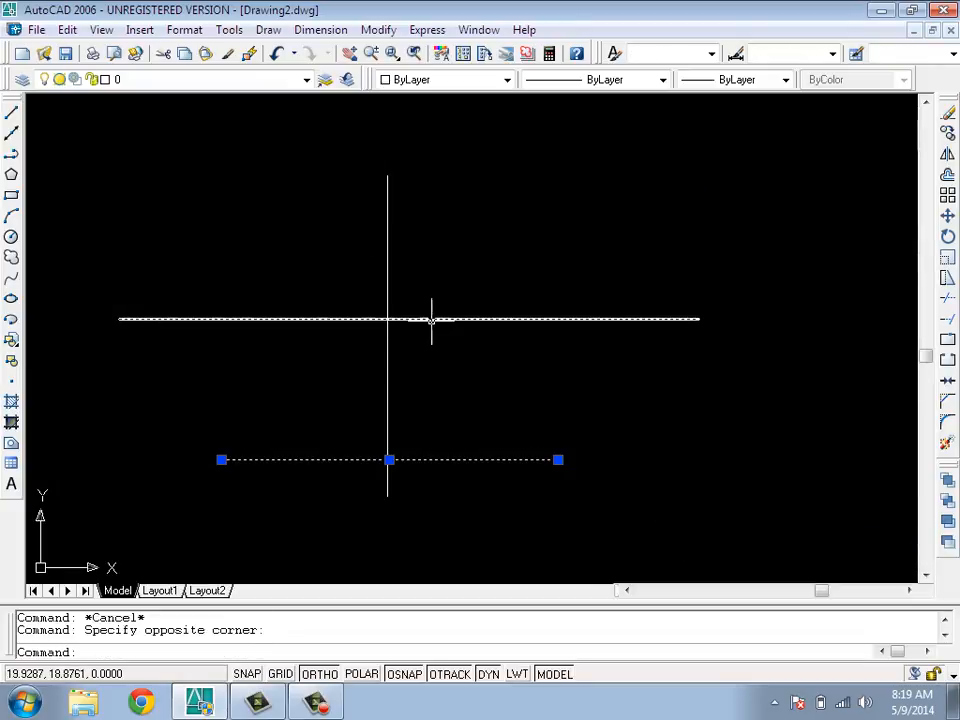
key("Escape")
- Select all three lines again with a larger window that extends past every line end, and clear the selection
left_click(40, 160)
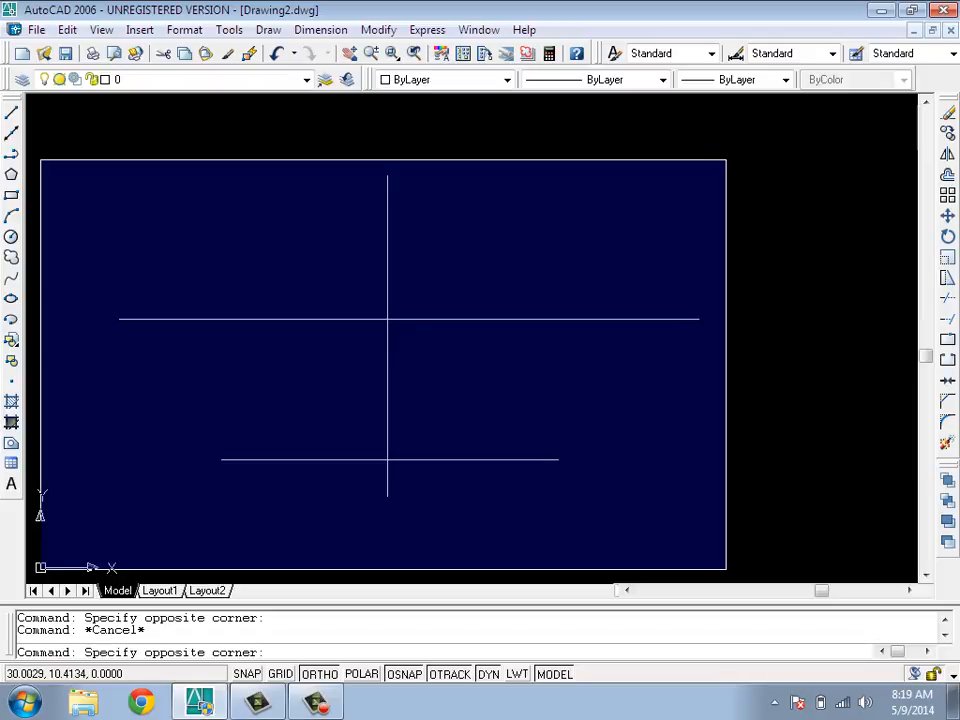
left_click(726, 569)
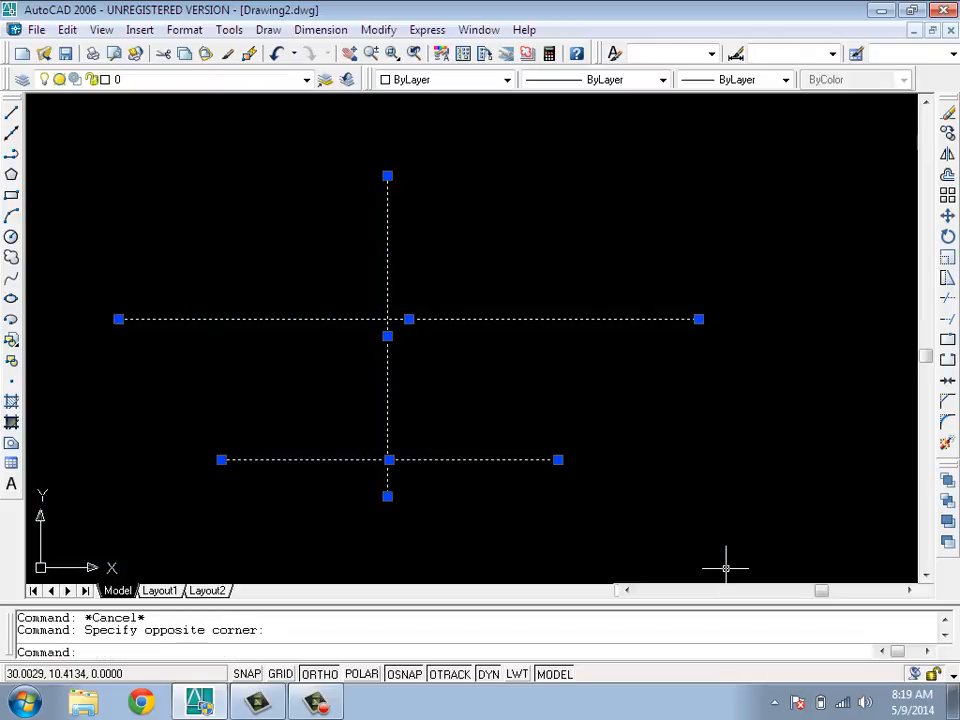
key("Escape")
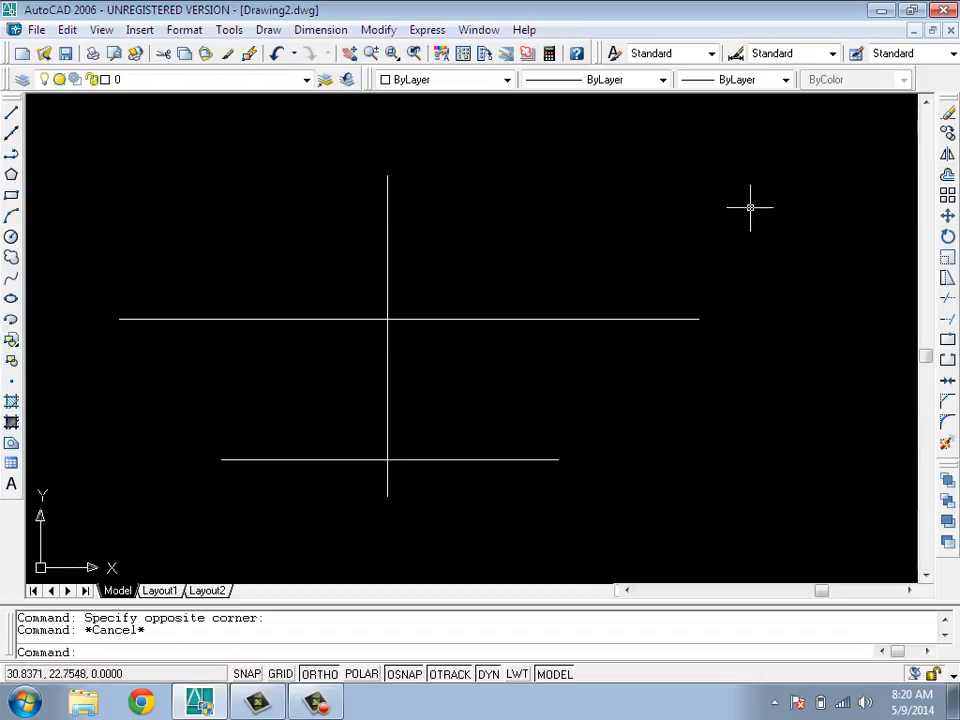
- Select all three lines with a crossing window from the upper right to below the vertical line, and clear the selection
left_click(795, 135)
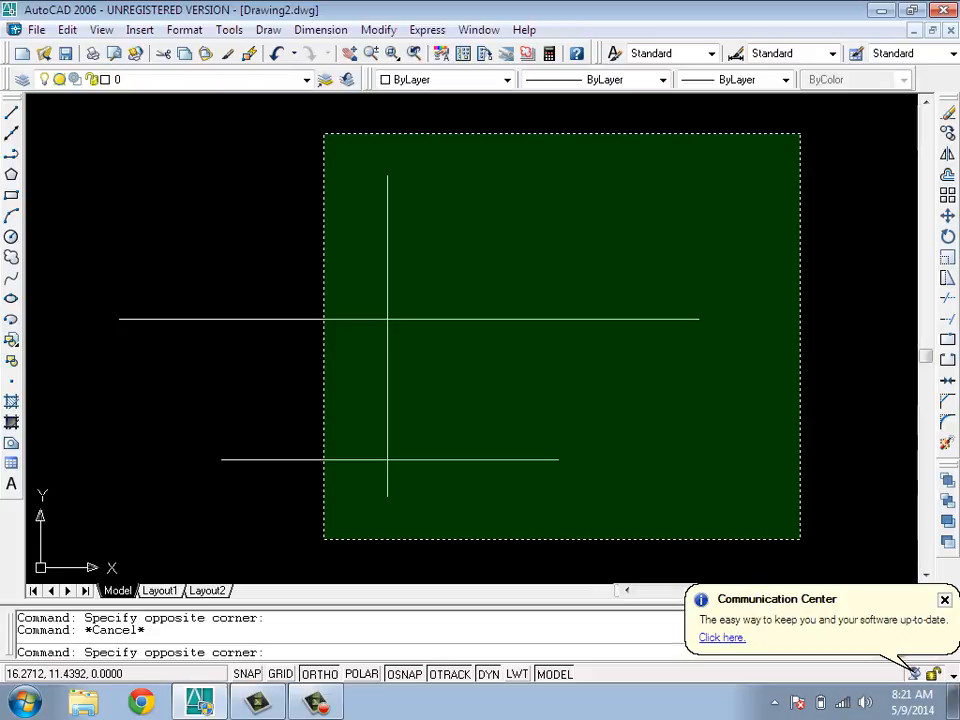
left_click(324, 538)
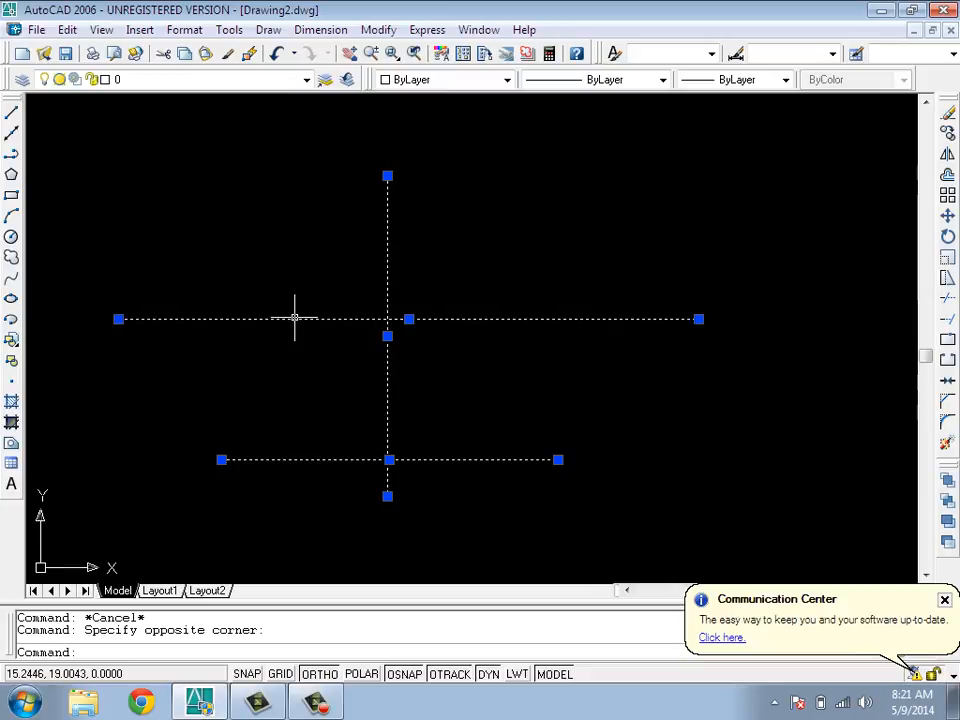
key("Escape")
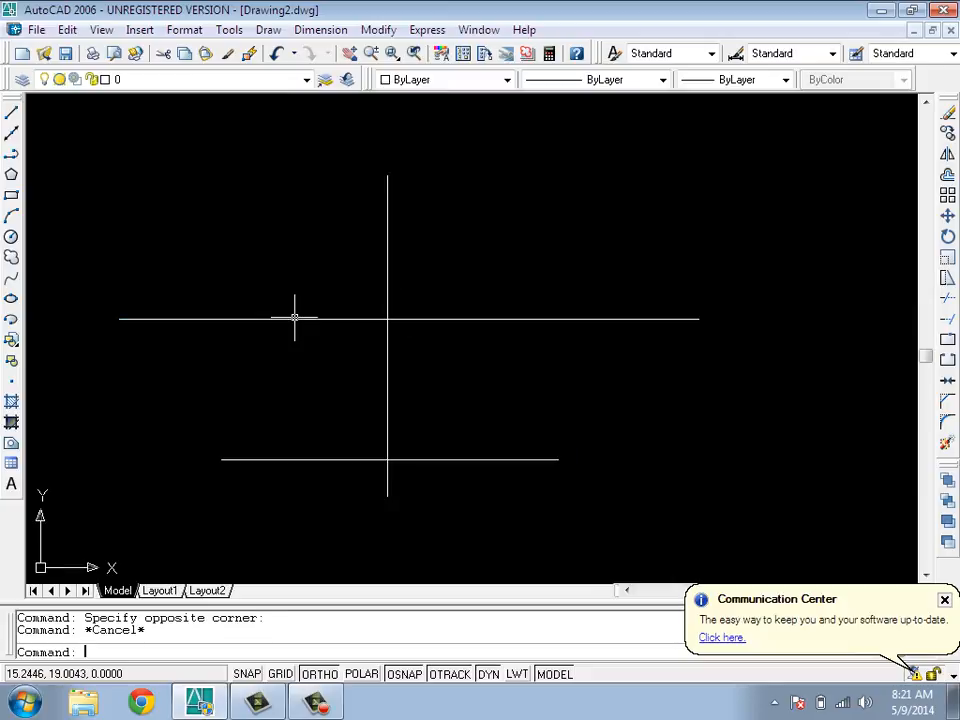
- Select the vertical and long horizontal lines with a crossing window over their intersection, and clear the selection
left_click(728, 166)
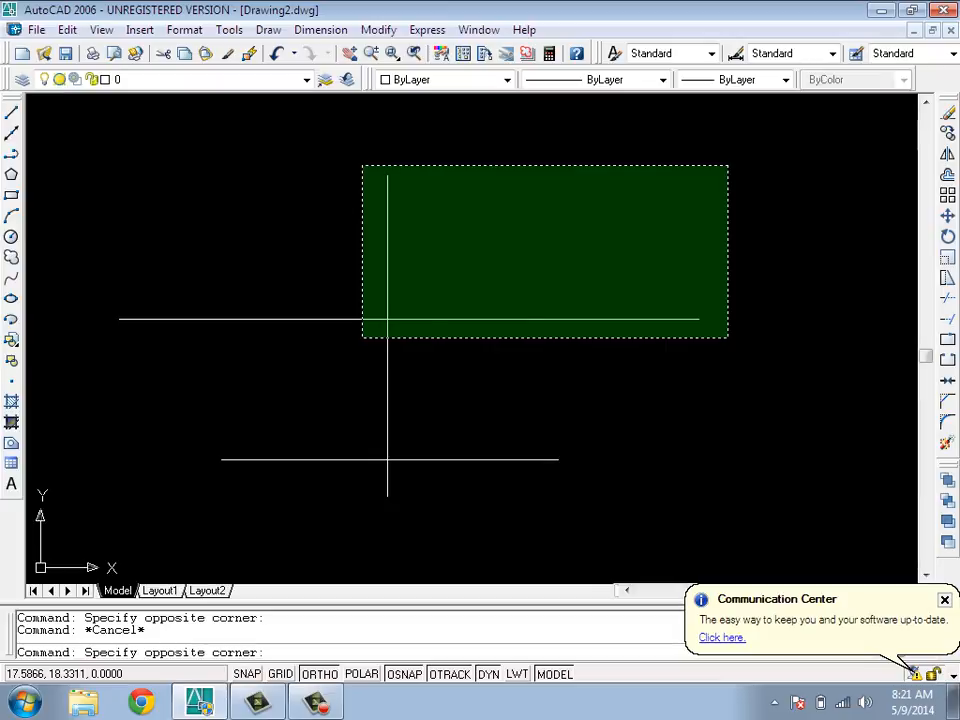
left_click(362, 337)
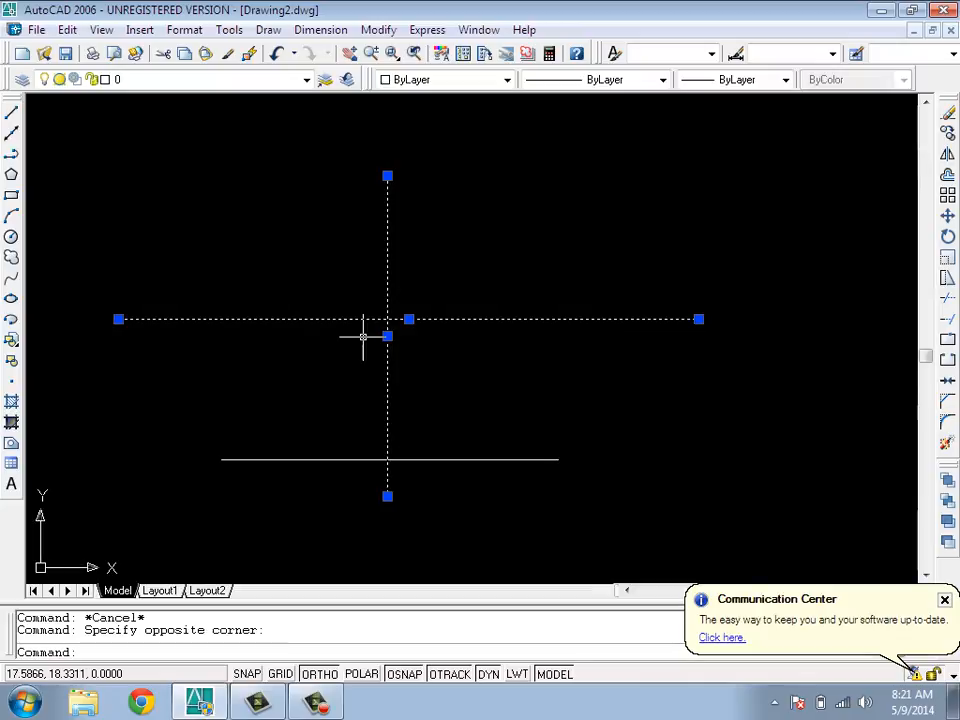
key("Escape")
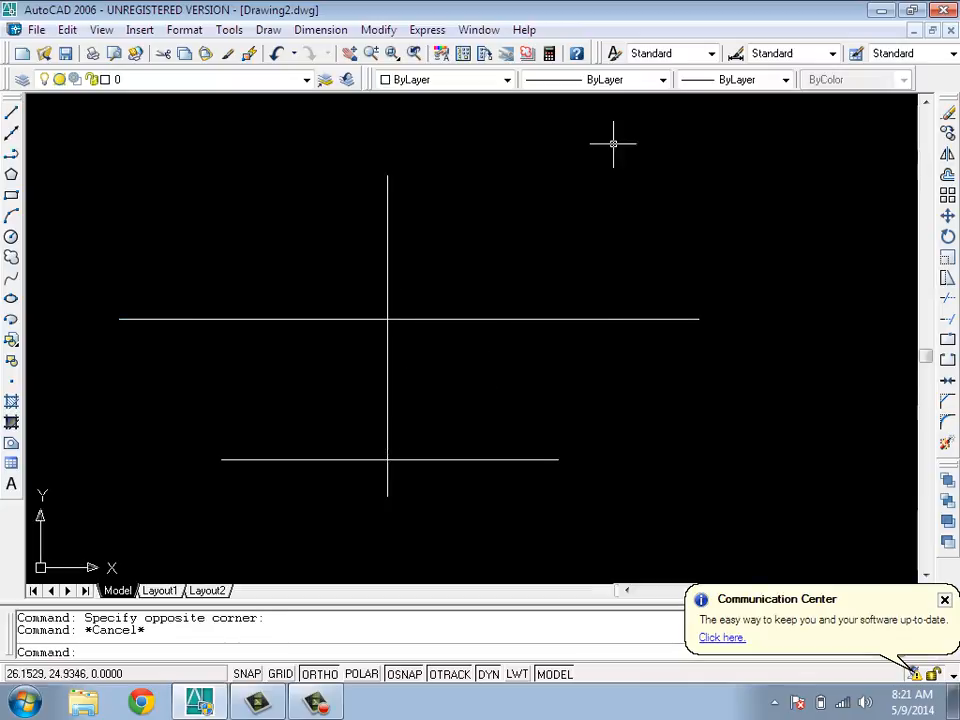
- Select all three lines with a crossing window, delete them together, and undo the deletion
left_click(598, 195)
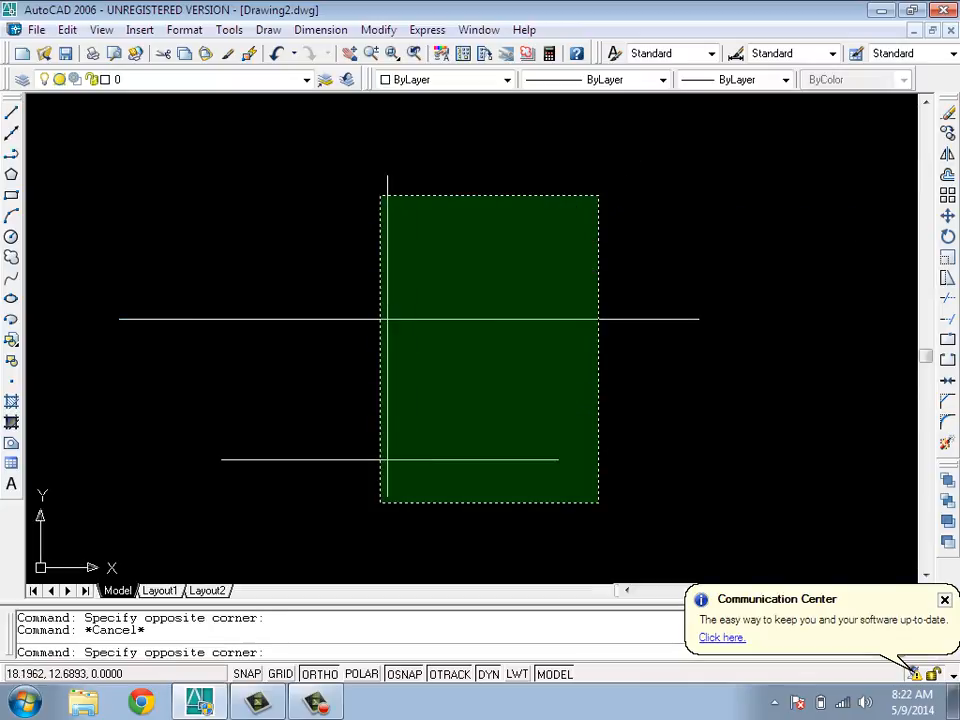
left_click(380, 502)
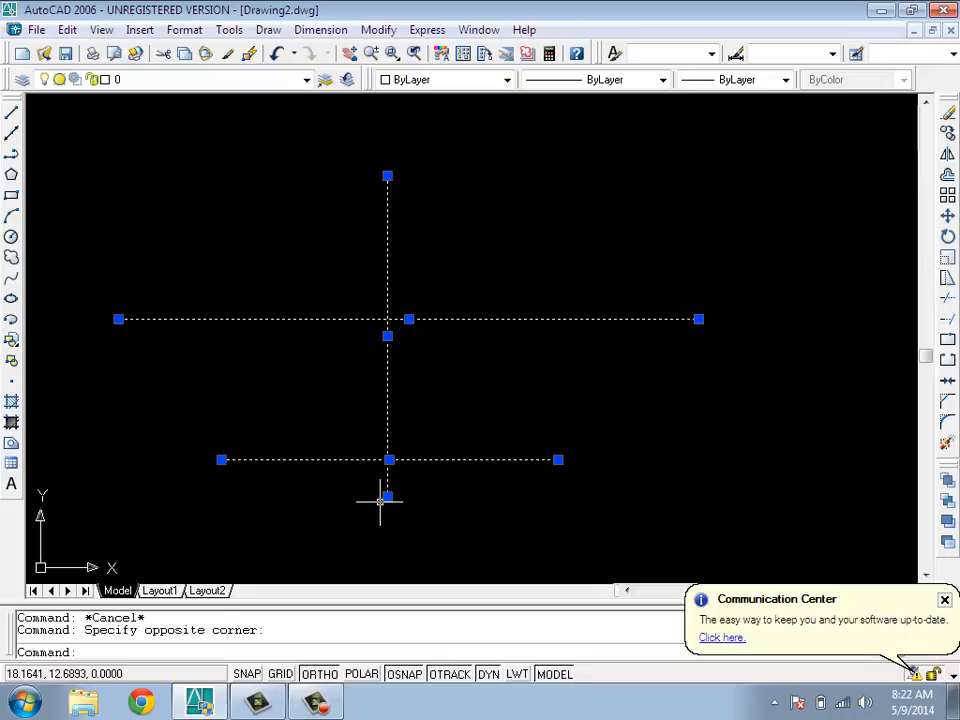
key("Delete")
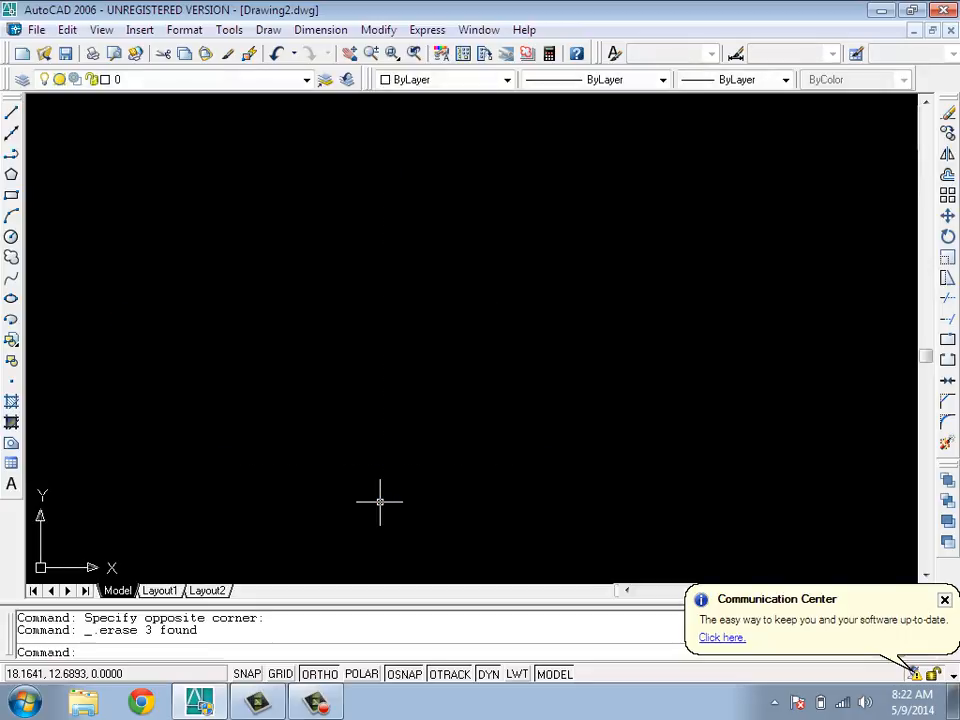
key("ctrl+z")
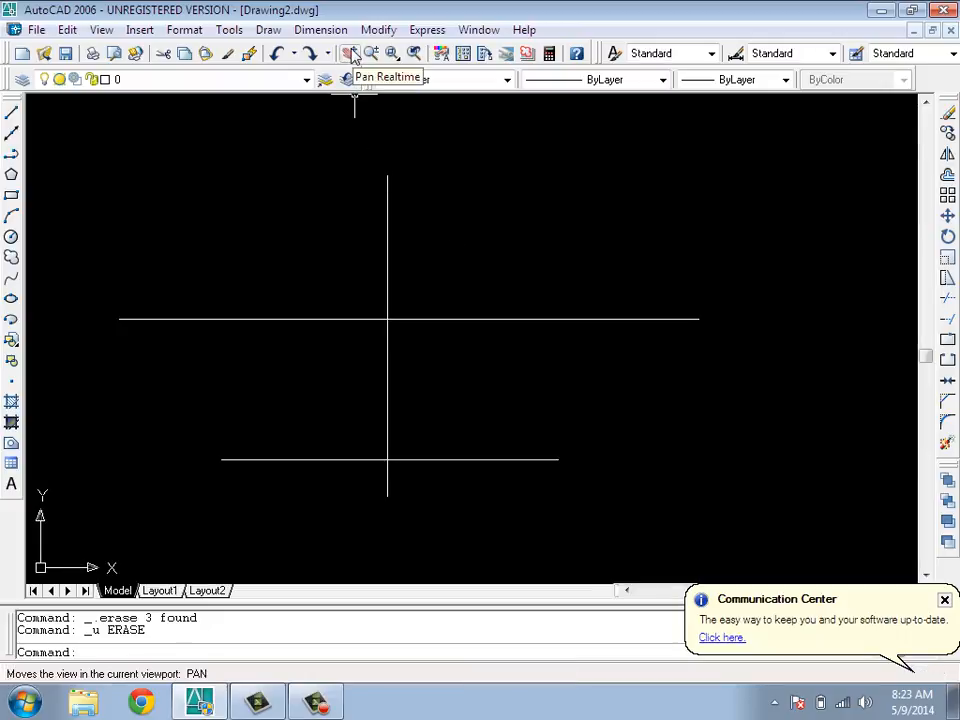
- Pan the drawing slightly upward with Pan Realtime, and zoom out on the three lines with Zoom Realtime
left_click(352, 57)
mouse_move(415, 315)
left_mouse_down()
mouse_move(426, 291)
mouse_move(613, 249)
mouse_move(461, 379)
mouse_move(392, 281)
mouse_move(505, 284)
mouse_move(420, 347)
mouse_move(302, 343)
mouse_move(527, 283)
mouse_move(447, 352)
mouse_move(476, 328)
mouse_move(416, 264)
mouse_move(379, 255)
mouse_move(466, 317)
mouse_move(467, 289)
mouse_move(561, 289)
mouse_move(285, 355)
mouse_move(510, 281)
mouse_move(396, 306)
mouse_move(127, 303)
mouse_move(514, 313)
mouse_move(404, 314)
mouse_move(414, 300)
left_mouse_up()
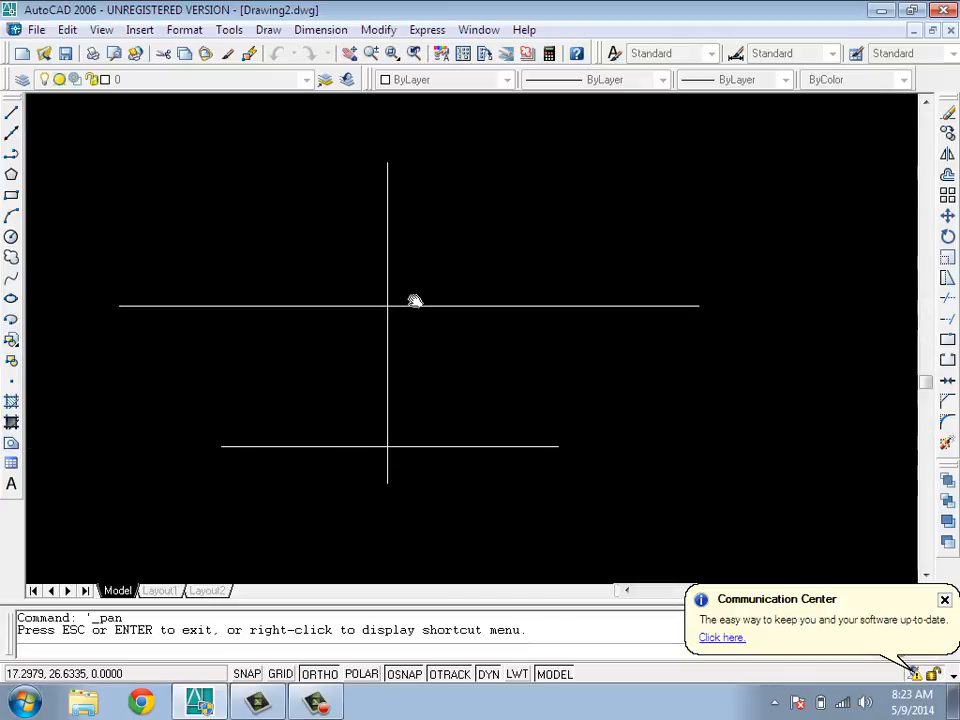
left_click(371, 53)
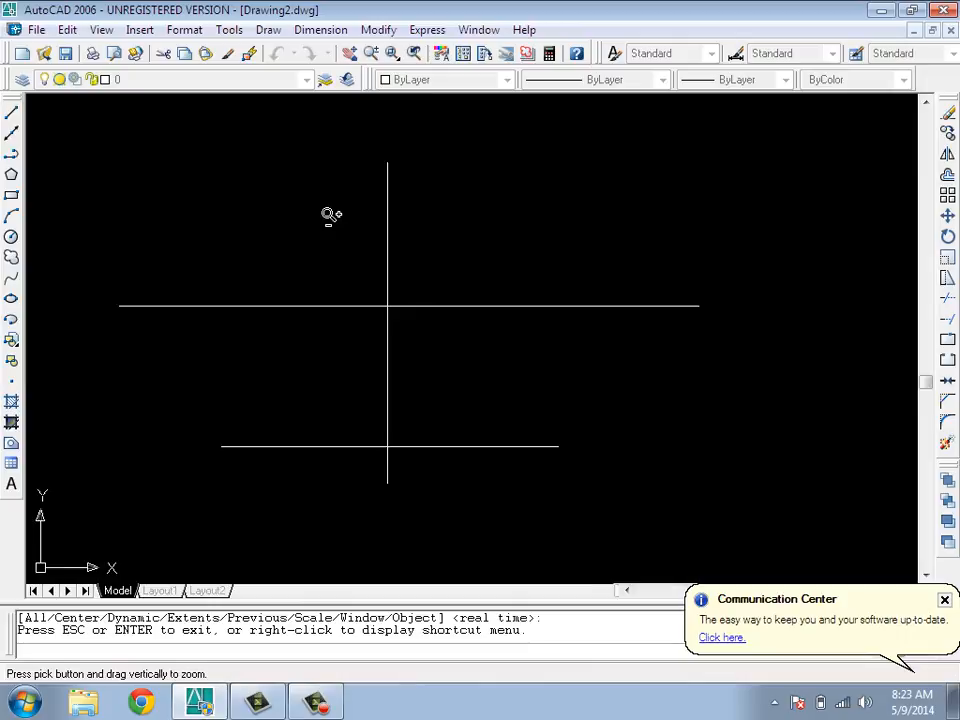
left_click_drag(287, 214, 424, 314)
left_click_drag(343, 305, 268, 309)
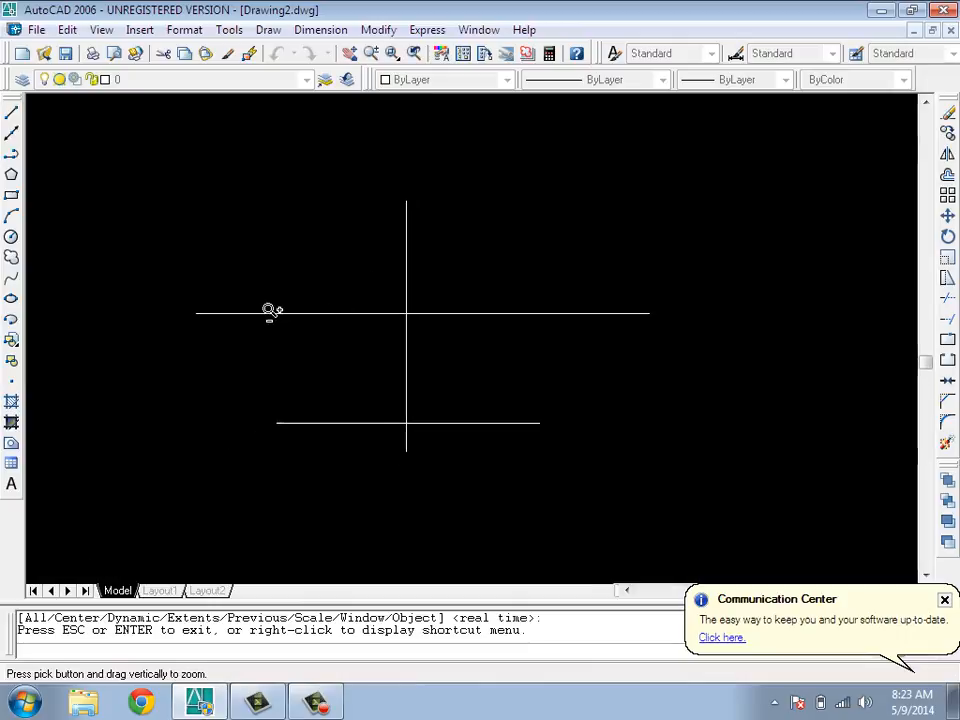
right_click(288, 295)
left_click(264, 288)
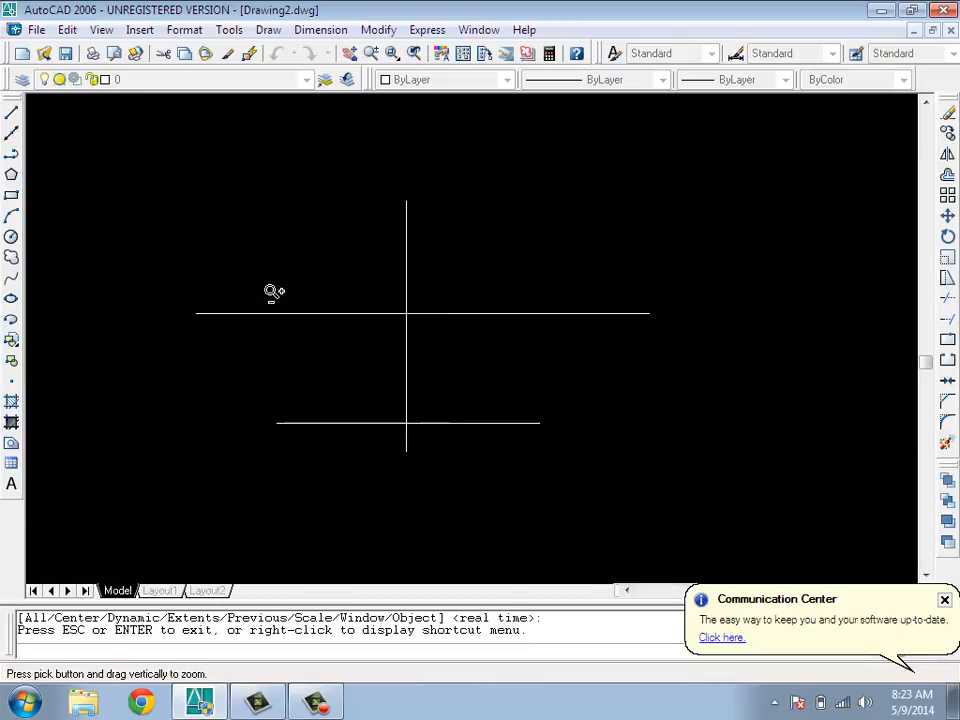
- Zoom in and out around the three lines in increments, keeping all of them in view at the end
scroll(297, 278, "up", 3)
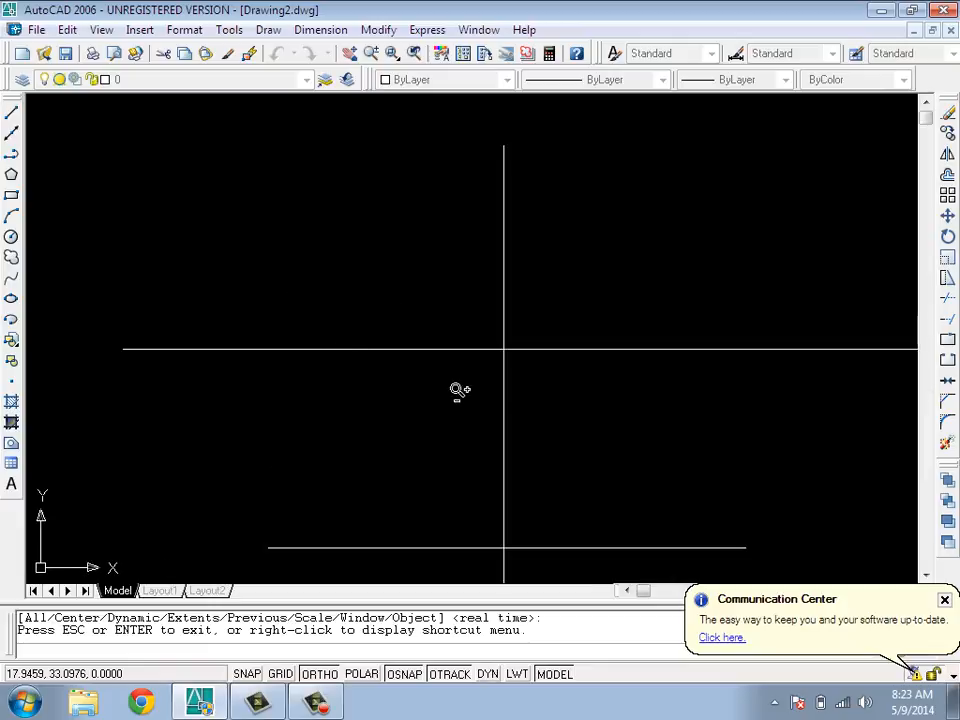
scroll(578, 420, "up", 1)
scroll(502, 390, "down", 2)
scroll(502, 390, "up", 3)
scroll(502, 390, "up", 2)
scroll(502, 390, "down", 4)
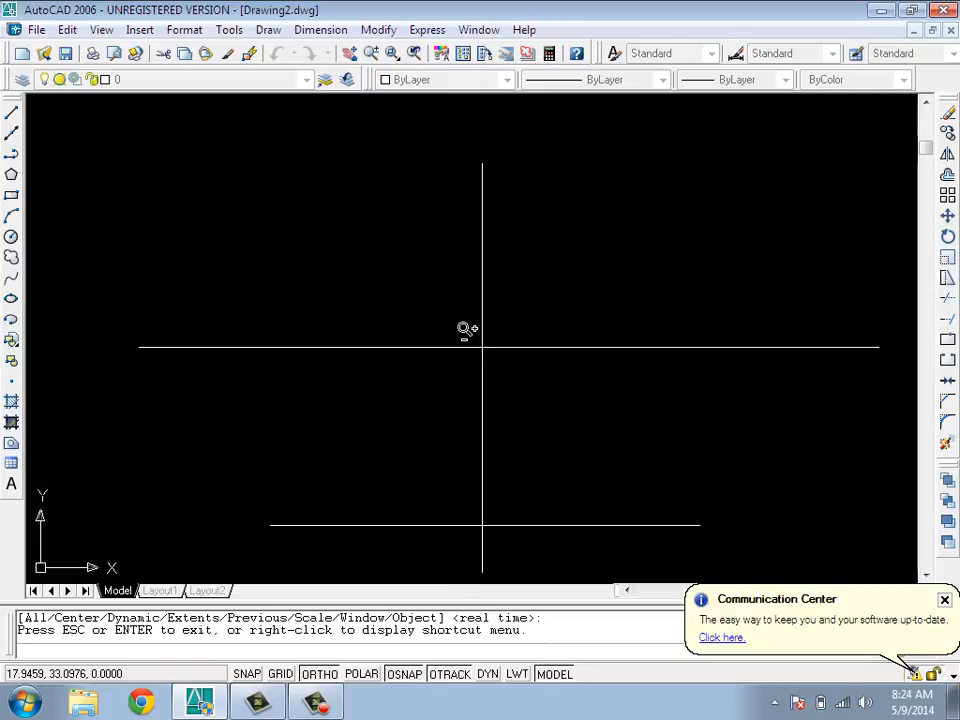
- Use Zoom Realtime to zoom repeatedly in and out around the line intersection, ending with all three lines in view
left_click_drag(520, 349, 476, 289)
left_click_drag(491, 364, 514, 221)
left_click_drag(527, 288, 550, 215)
mouse_move(512, 409)
left_mouse_down()
mouse_move(574, 197)
mouse_move(540, 341)
mouse_move(603, 196)
left_mouse_up()
left_click_drag(520, 513, 636, 261)
mouse_move(555, 524)
left_mouse_down()
mouse_move(564, 491)
mouse_move(679, 311)
left_mouse_up()
mouse_move(628, 510)
left_mouse_down()
mouse_move(729, 310)
mouse_move(724, 478)
left_mouse_up()
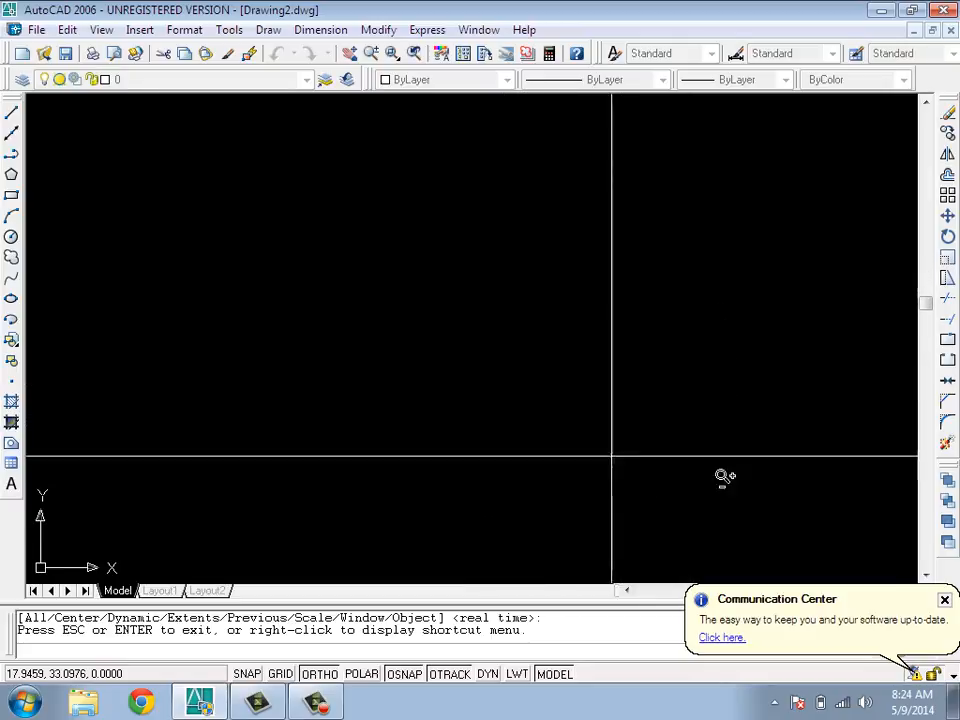
mouse_move(662, 298)
left_mouse_down()
mouse_move(636, 334)
mouse_move(655, 571)
left_mouse_up()
left_click_drag(632, 328, 628, 394)
left_click_drag(579, 454, 616, 288)
left_click_drag(525, 472, 570, 253)
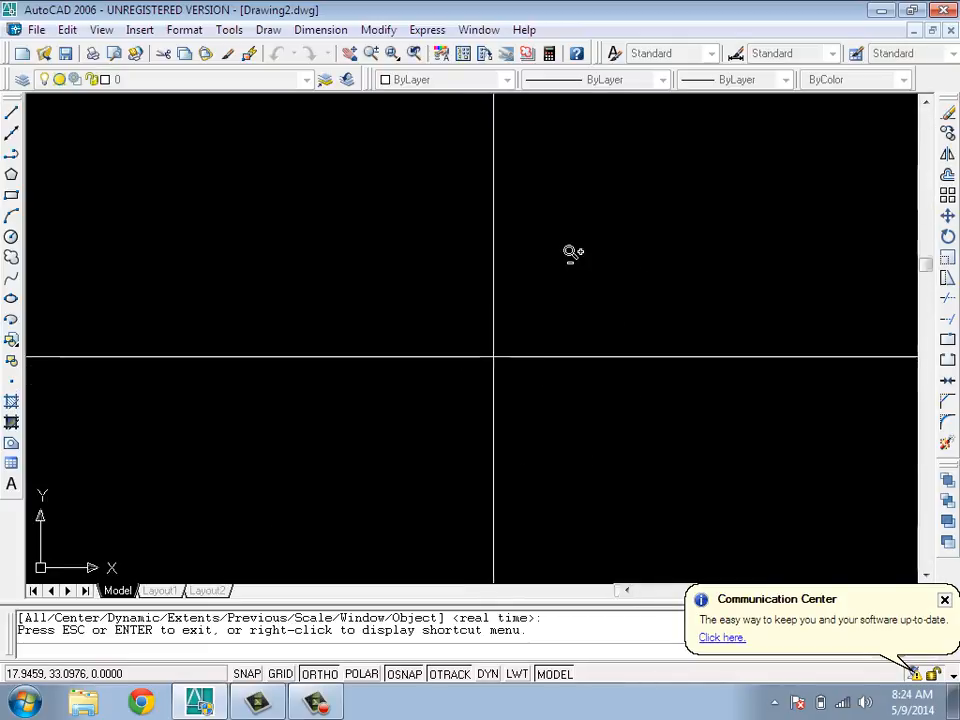
left_click_drag(536, 356, 536, 230)
left_click_drag(438, 459, 508, 300)
left_click_drag(465, 437, 566, 215)
left_click_drag(433, 486, 498, 318)
left_click_drag(476, 404, 600, 165)
left_click_drag(519, 369, 590, 229)
left_click_drag(471, 471, 550, 326)
left_click_drag(448, 496, 551, 537)
left_click_drag(519, 234, 605, 518)
left_click_drag(595, 325, 645, 636)
left_click_drag(550, 260, 630, 600)
left_click_drag(531, 347, 564, 442)
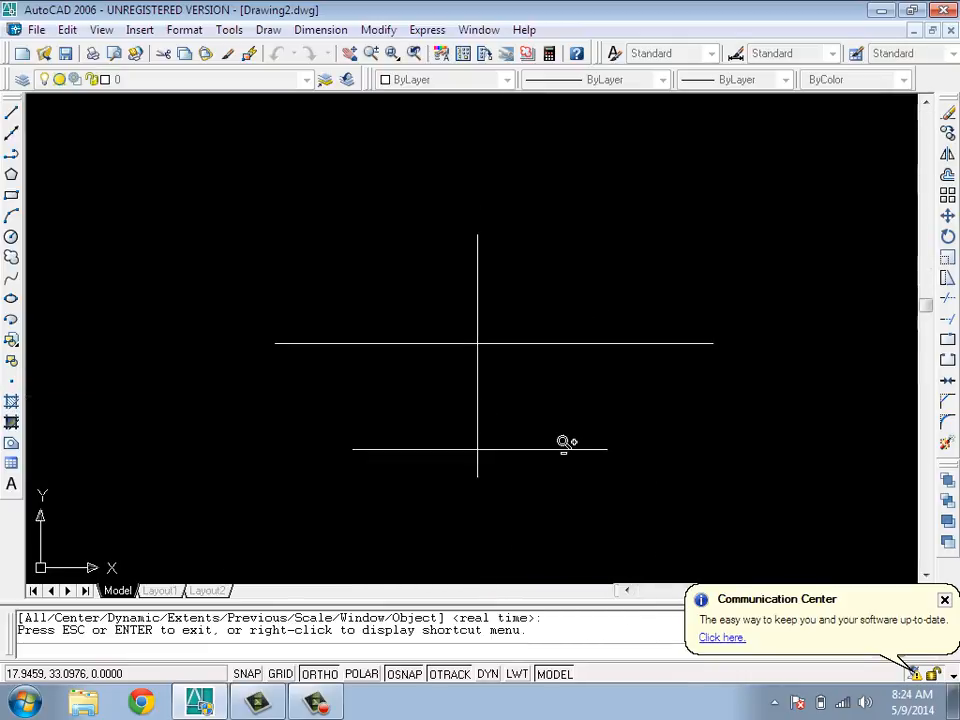
left_click_drag(538, 343, 550, 268)
left_click_drag(473, 428, 530, 245)
left_click_drag(472, 405, 523, 221)
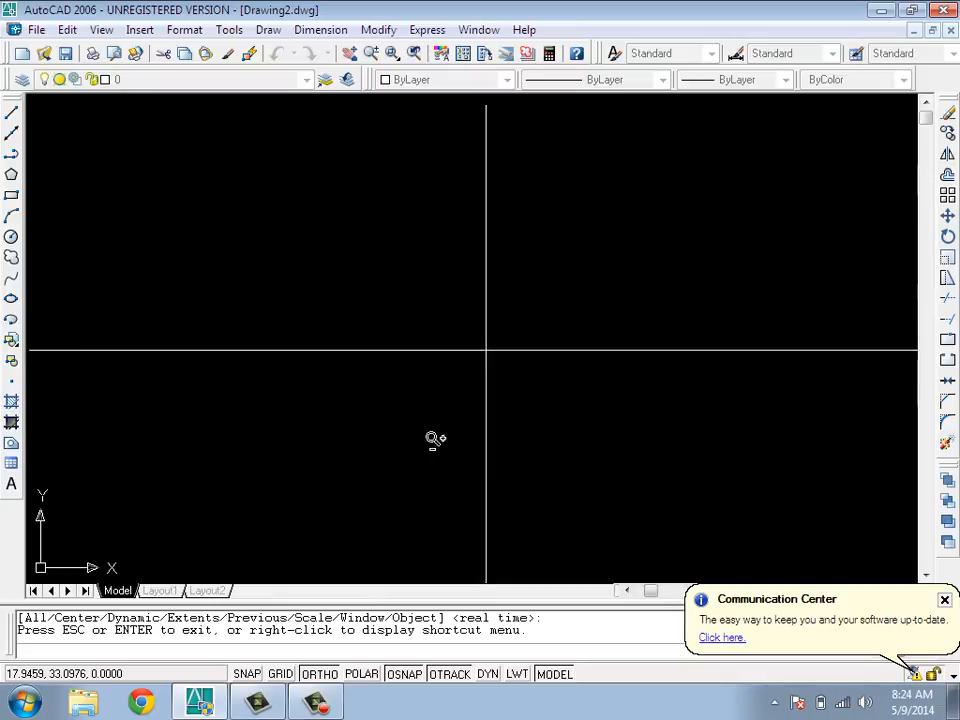
left_click_drag(463, 423, 527, 407)
left_click_drag(467, 306, 463, 390)
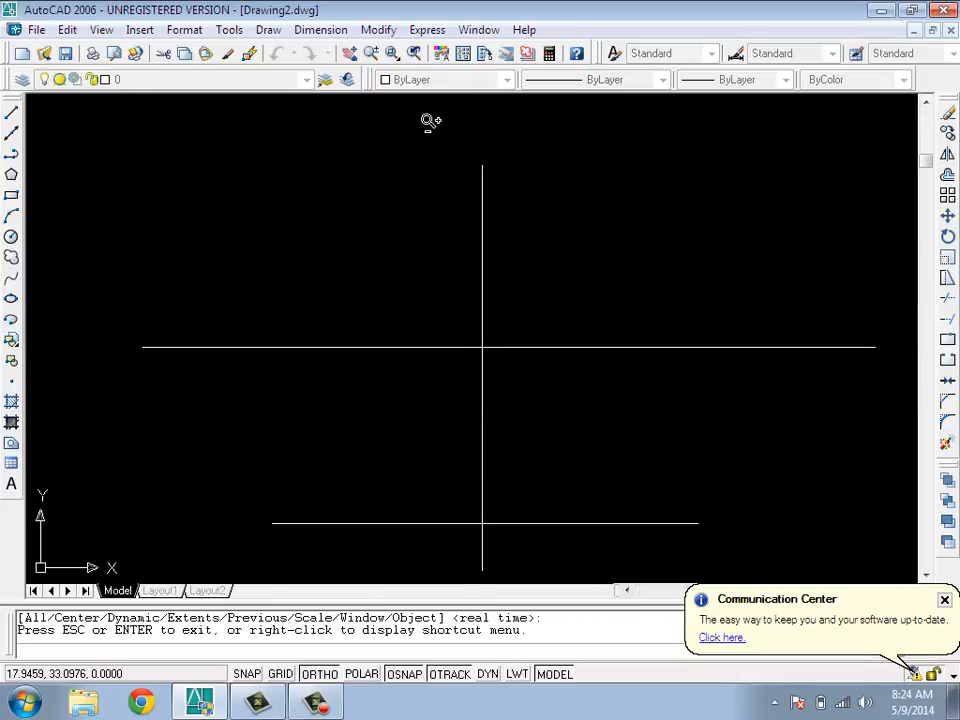
- Magnify the crossing of the vertical and upper horizontal lines with Zoom Window, and draw an empty selection window around it
left_click(392, 57)
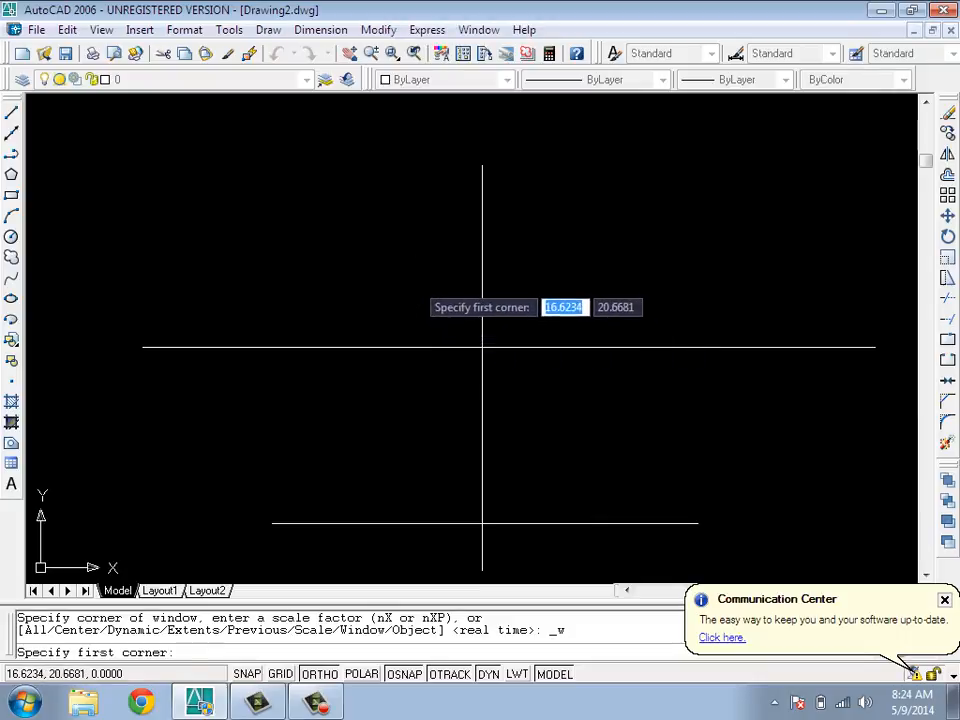
left_click(415, 283)
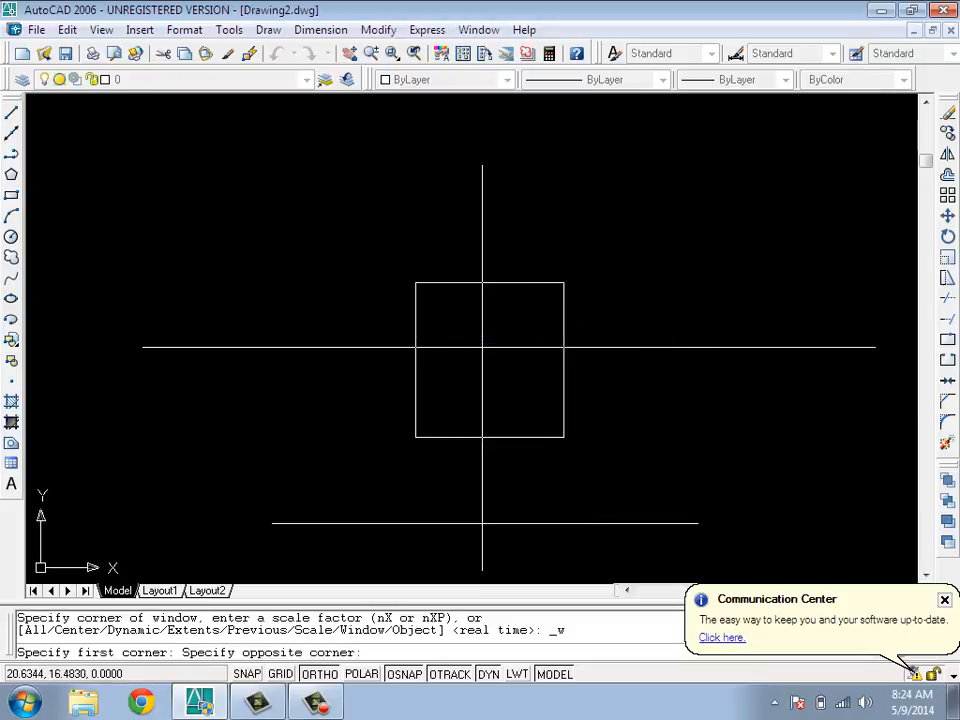
left_click(564, 437)
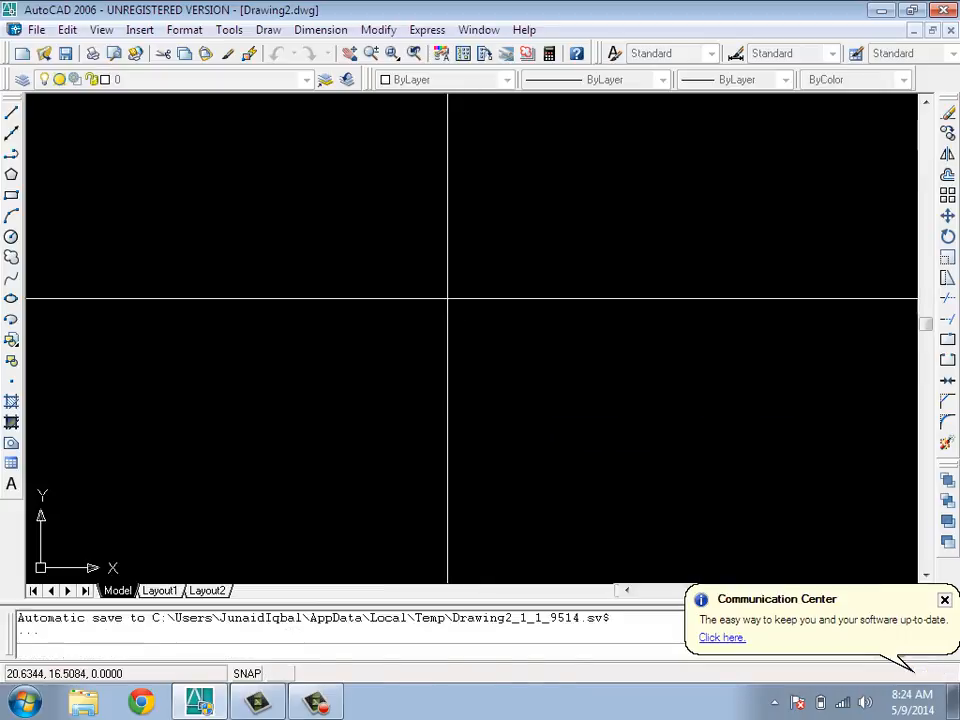
left_click(336, 184)
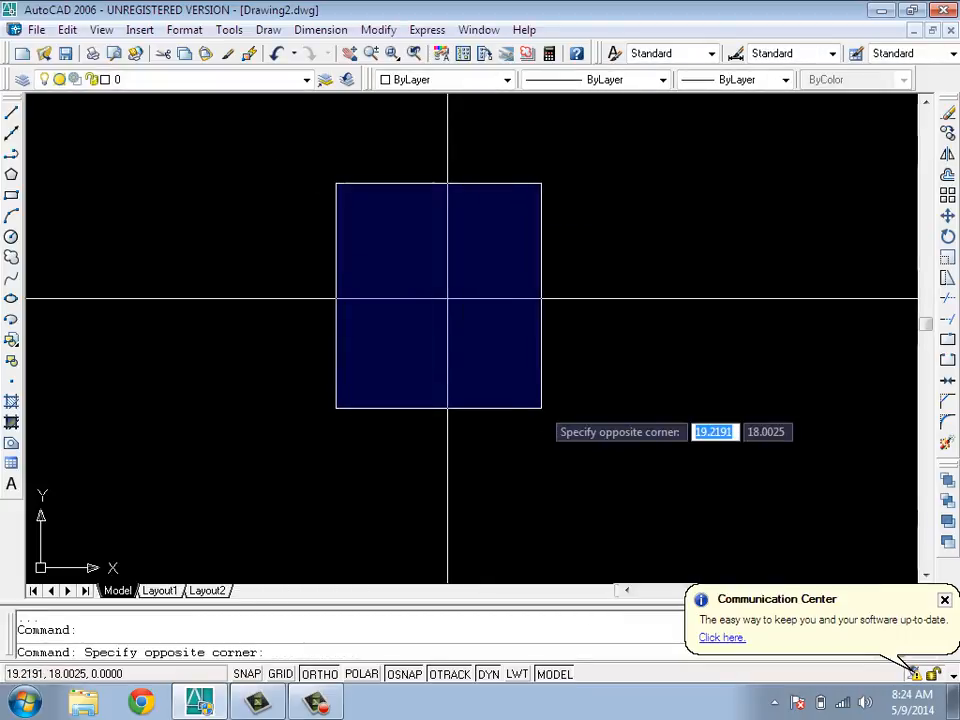
left_click(541, 407)
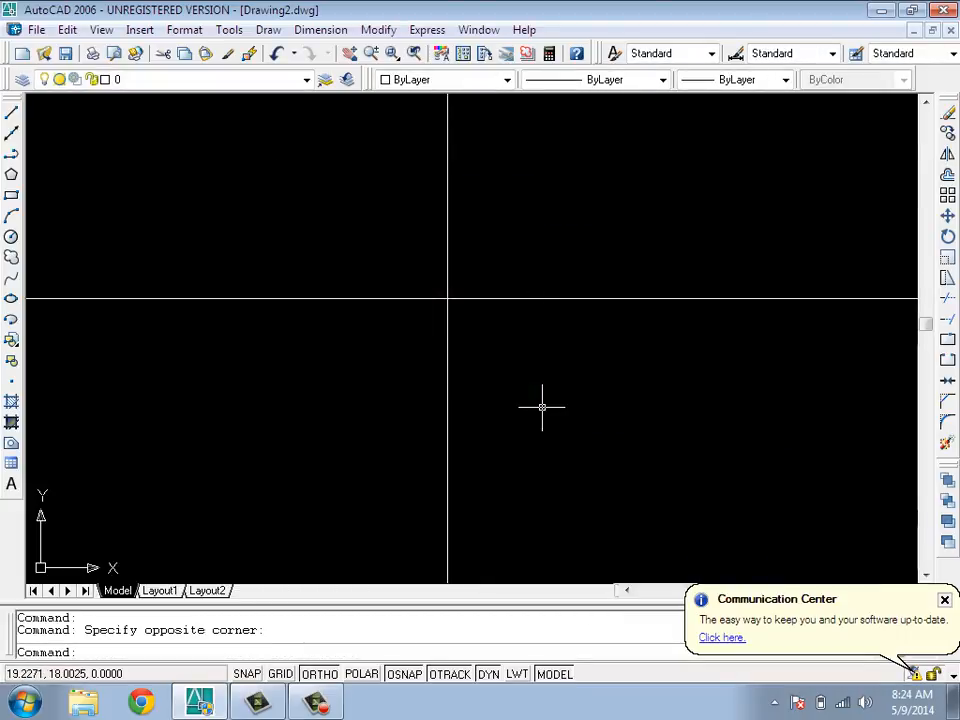
- Magnify the line intersection six more times with successive Zoom Window areas drawn around it
left_click(392, 55)
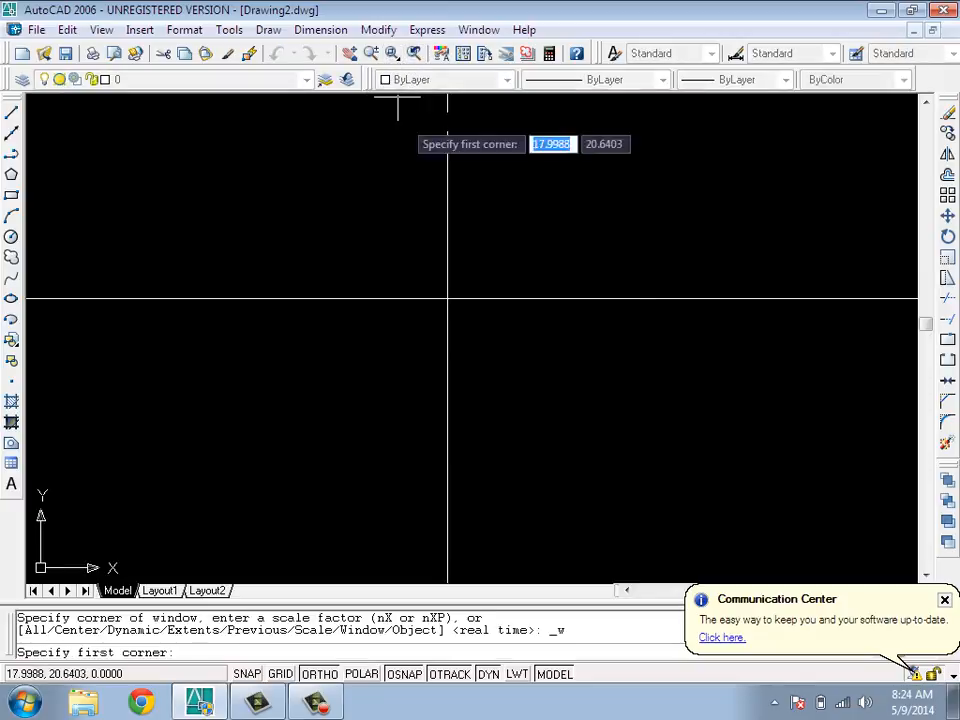
left_click(347, 205)
left_click(620, 501)
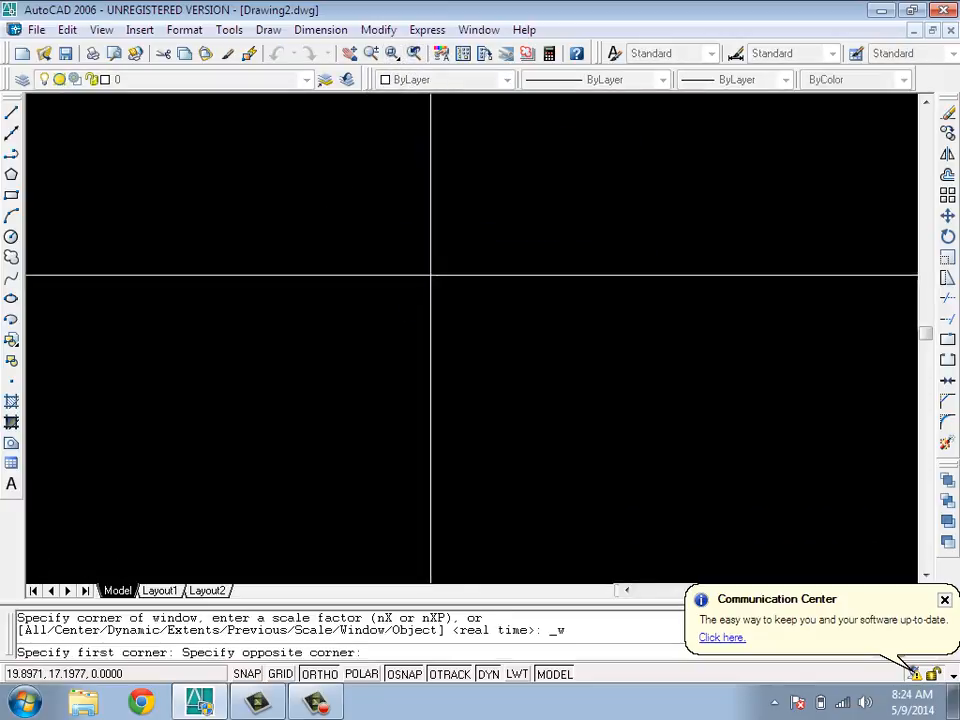
left_click(395, 52)
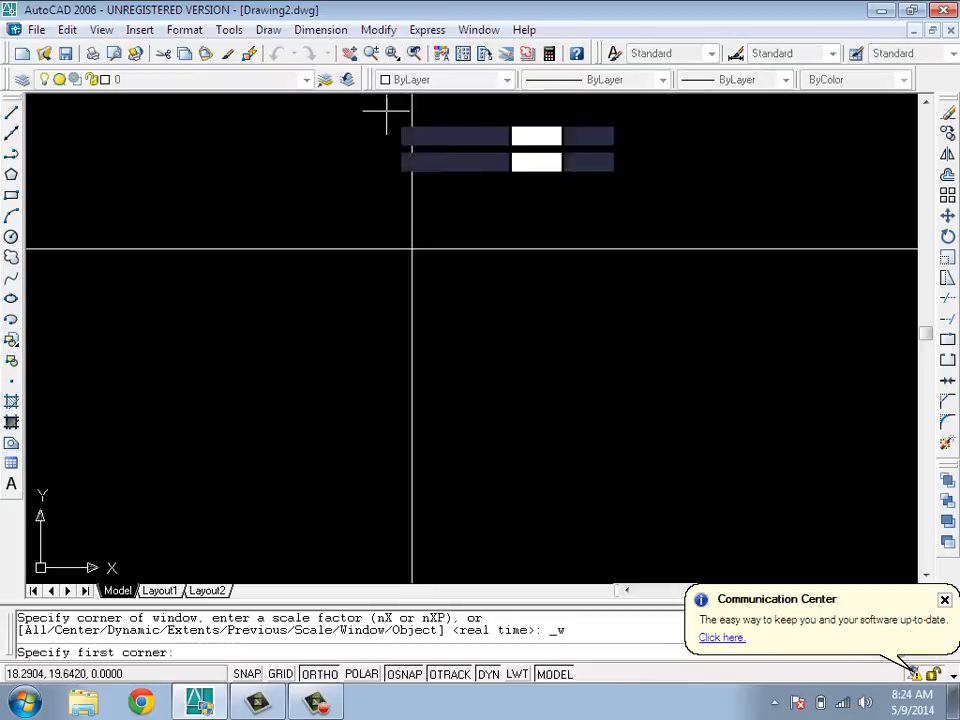
left_click(332, 180)
left_click(531, 403)
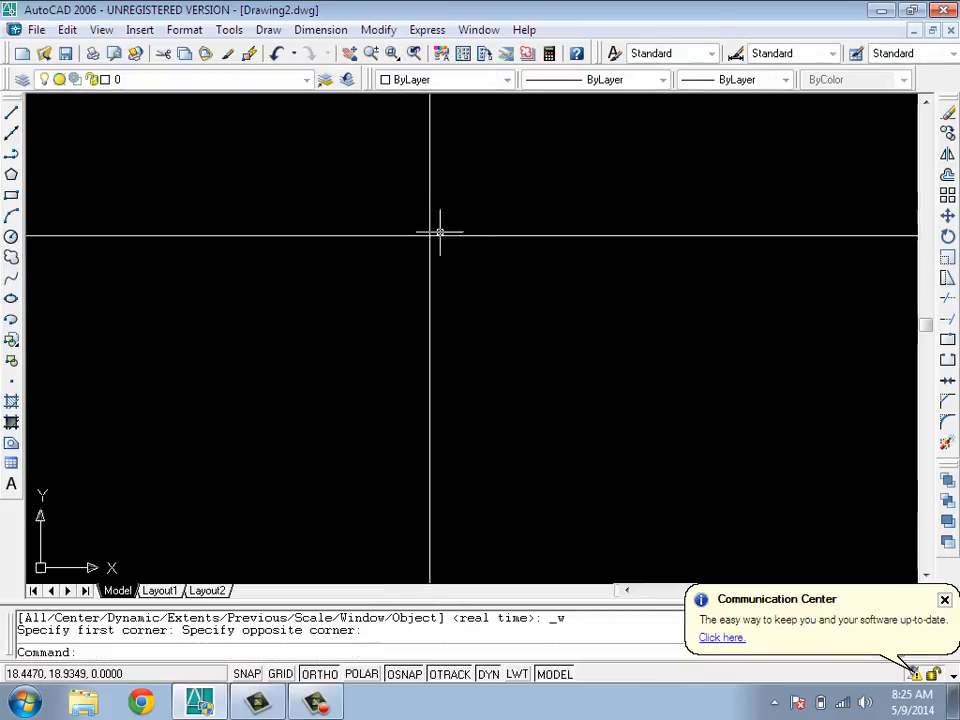
left_click(391, 54)
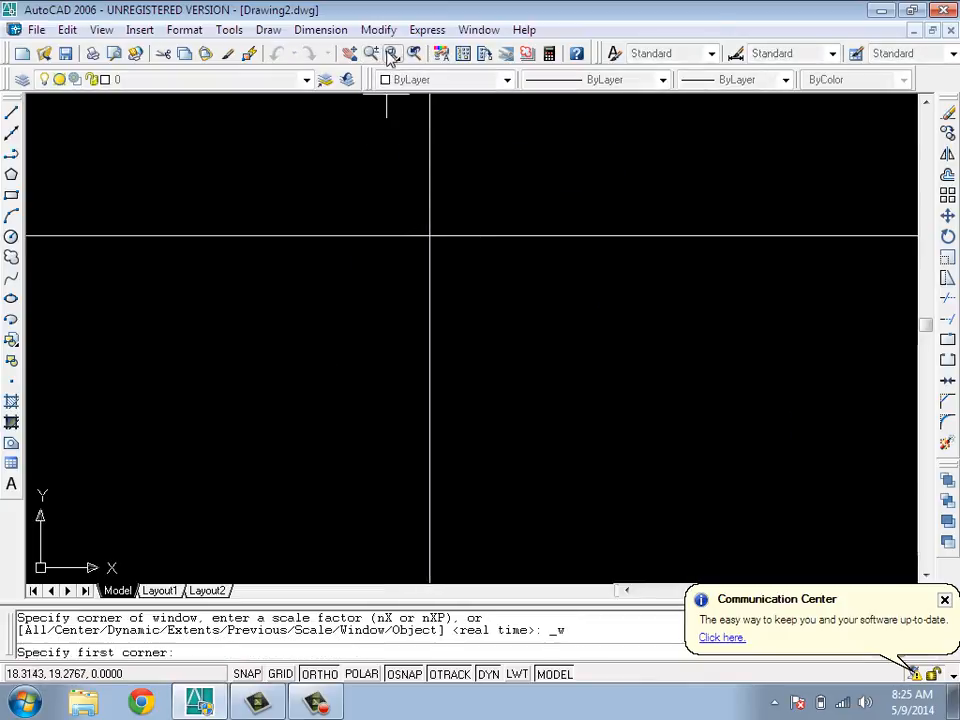
left_click(394, 148)
left_click(510, 339)
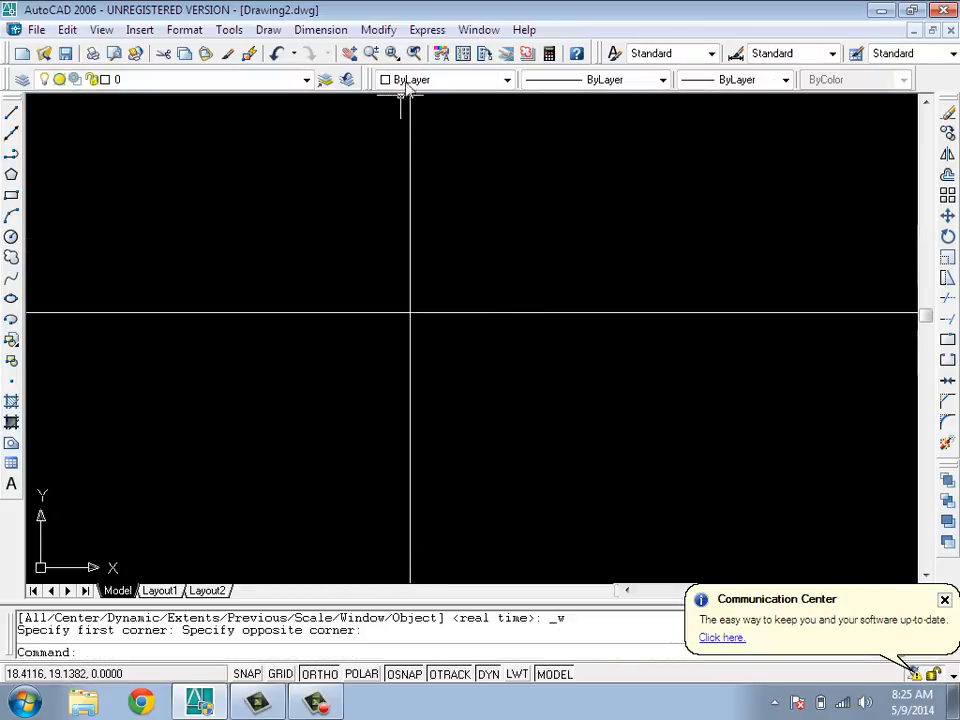
left_click(392, 53)
left_click(337, 186)
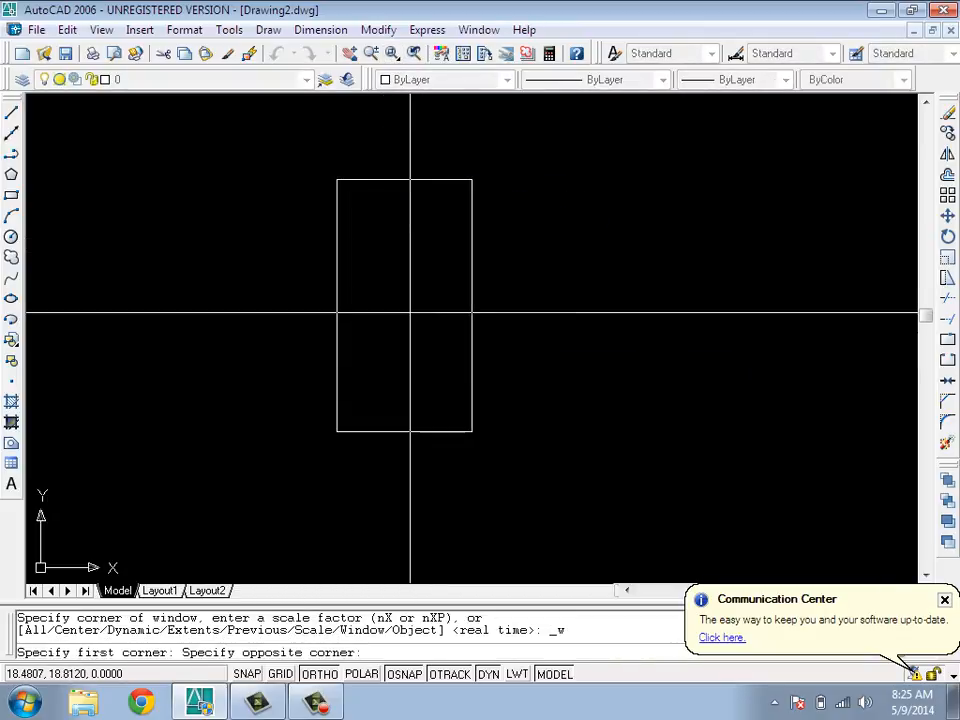
left_click(471, 452)
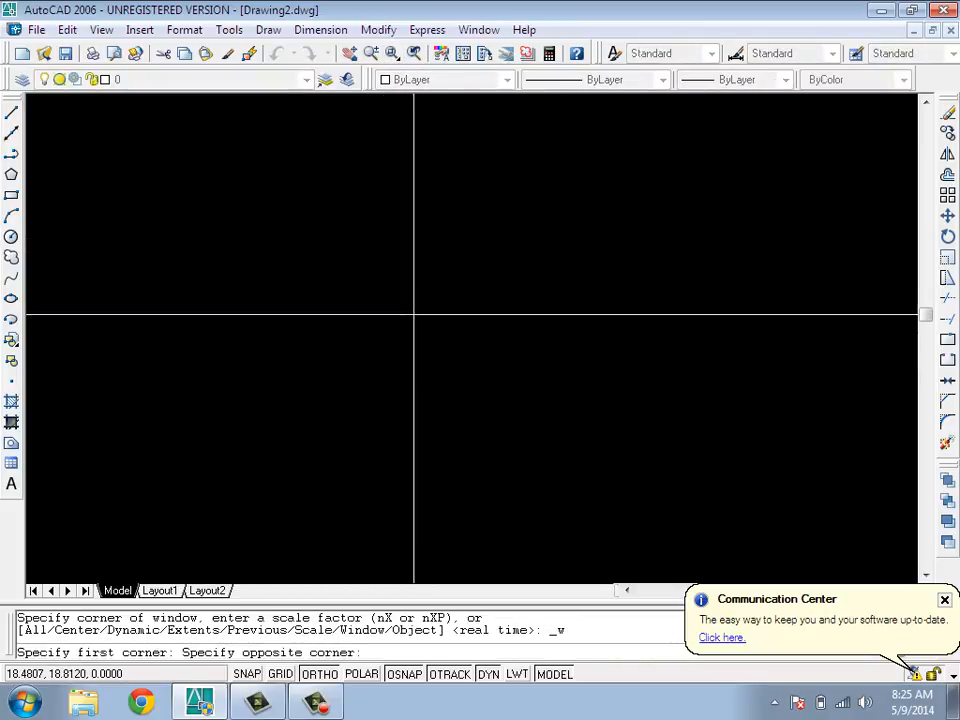
left_click(394, 54)
left_click(420, 270)
left_click(566, 456)
left_click(394, 54)
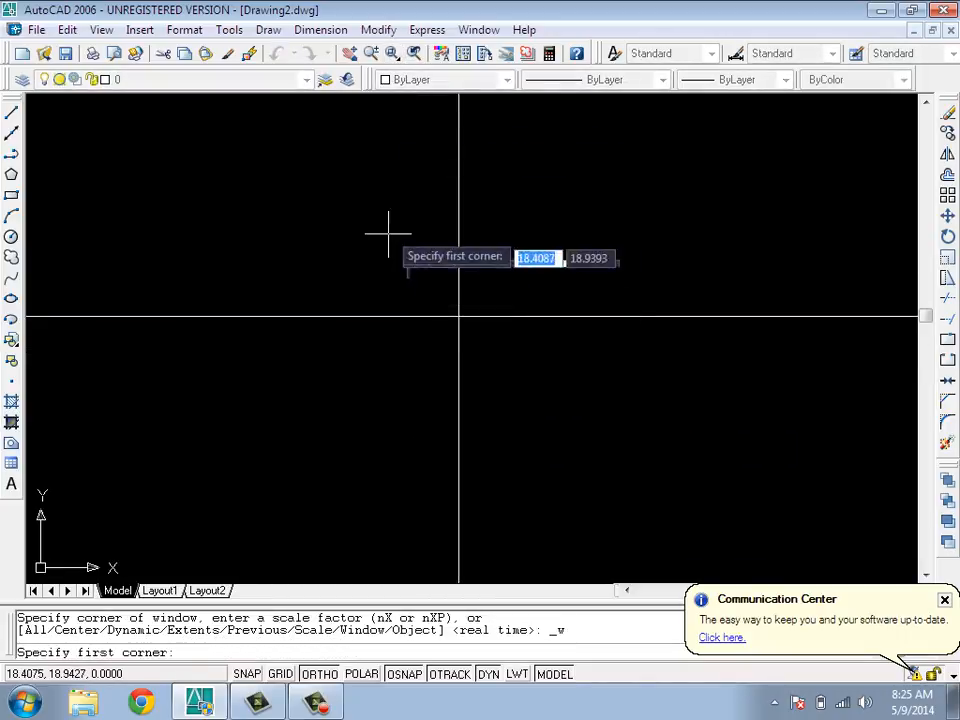
left_click(380, 219)
left_click(508, 505)
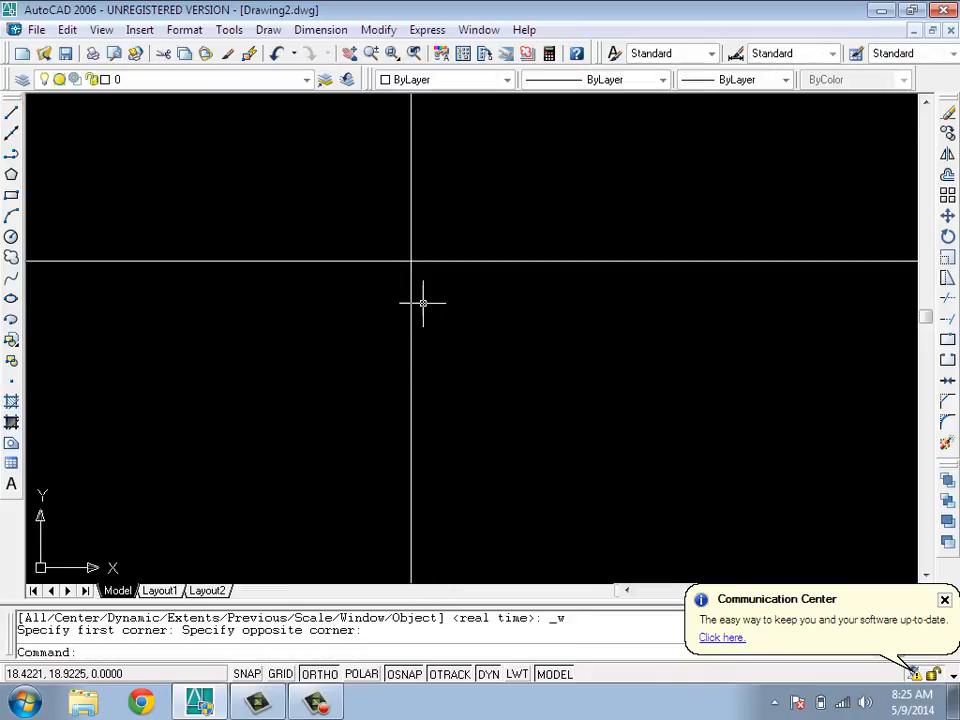
- Zoom in further at the intersection in increments, and reposition it near the middle of the view with Pan Realtime
scroll(271, 195, "up", 3)
scroll(602, 303, "up", 2)
scroll(602, 303, "up", 3)
scroll(564, 311, "up", 3)
scroll(506, 347, "up", 3)
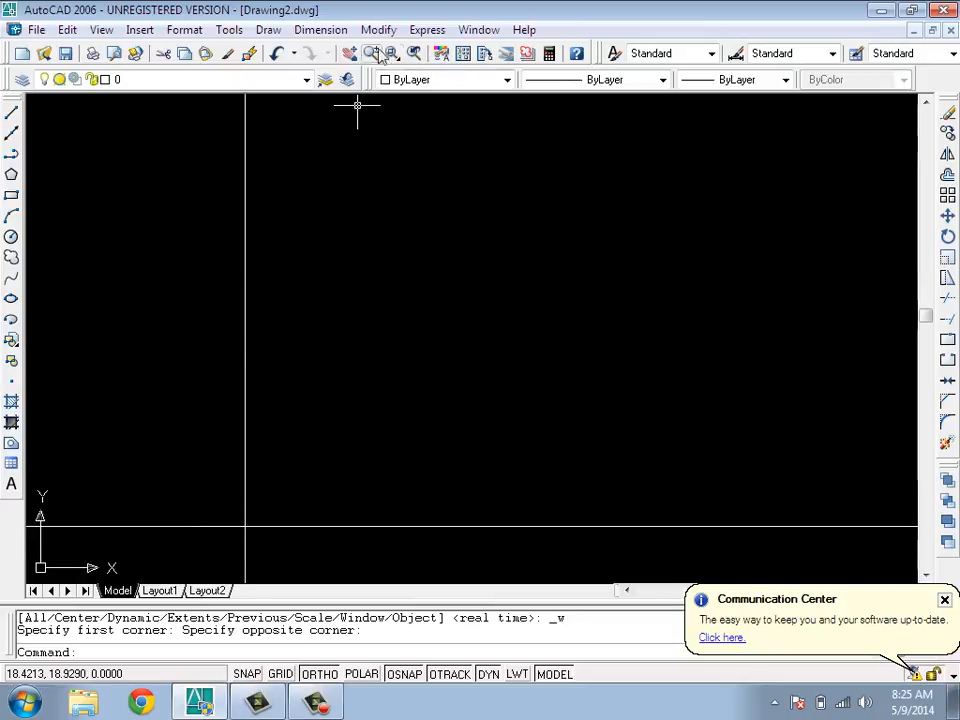
left_click(349, 53)
mouse_move(285, 476)
left_mouse_down()
mouse_move(375, 354)
mouse_move(430, 328)
left_mouse_up()
mouse_move(418, 416)
left_mouse_down()
mouse_move(407, 426)
mouse_move(491, 446)
mouse_move(386, 349)
mouse_move(443, 409)
left_mouse_up()
left_click_drag(467, 345, 392, 234)
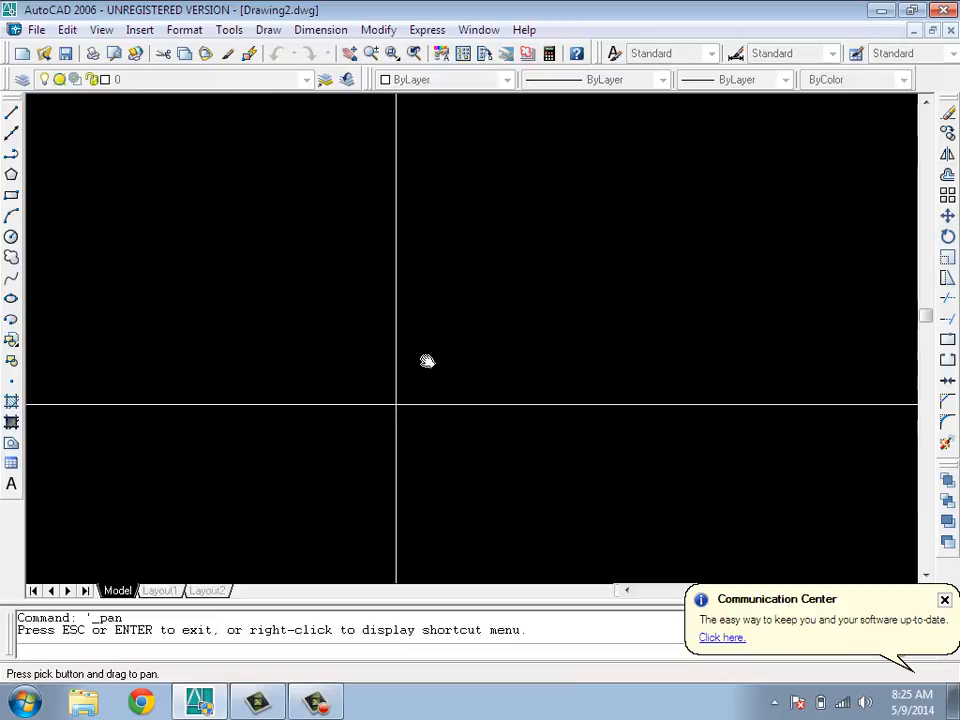
- Step back through the earlier views with Zoom Previous until all three lines are in view
left_click(411, 55)
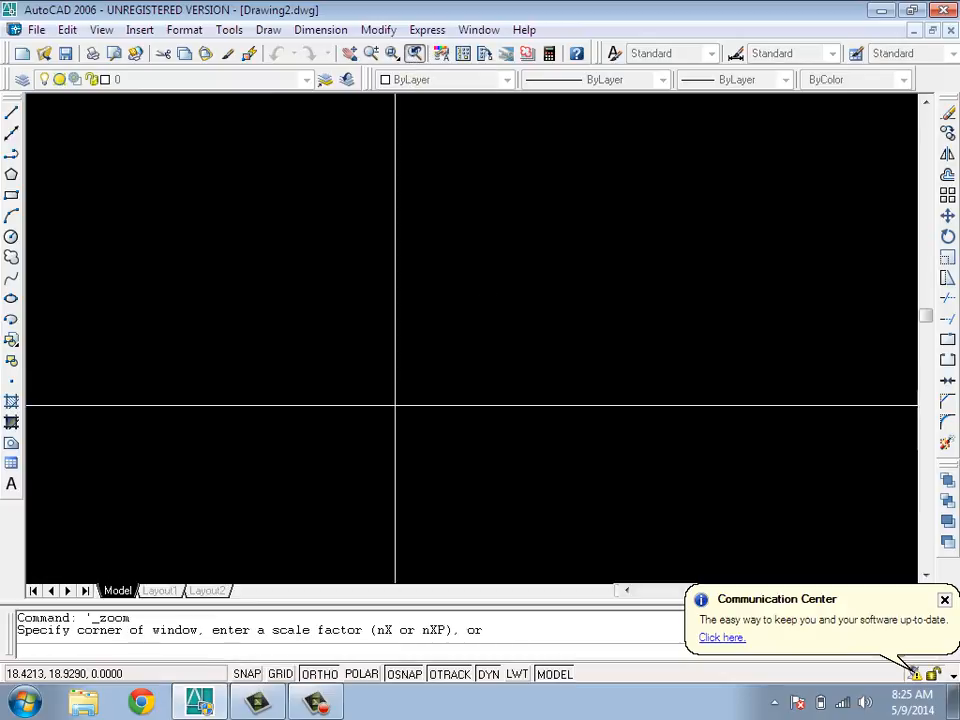
left_click(414, 54)
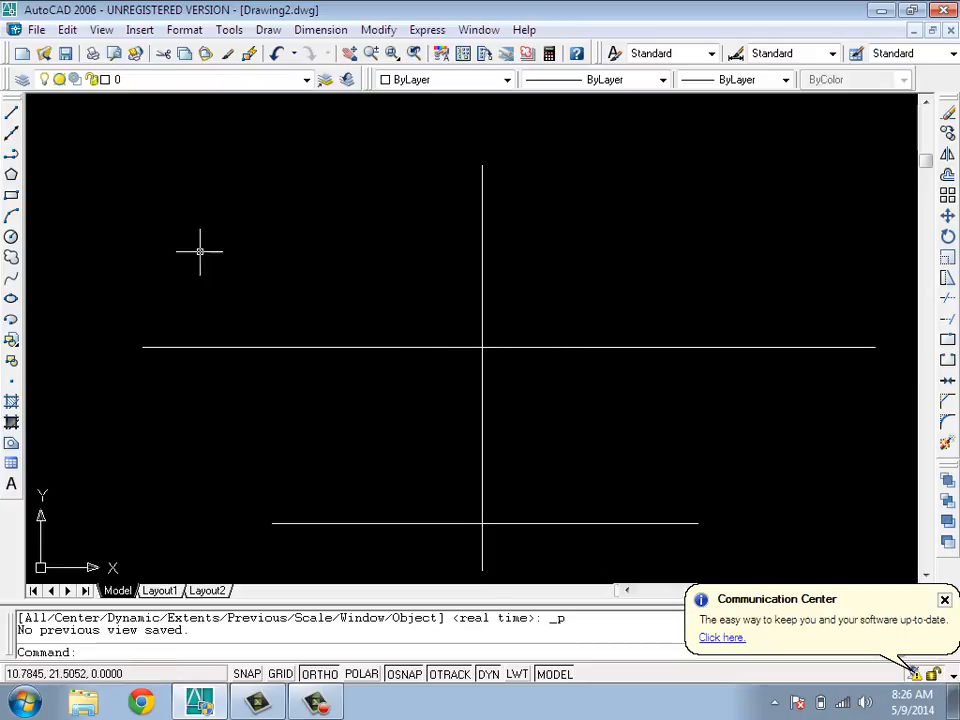
- Zoom in on the empty area above the upper horizontal line, and fit all lines in the view with Zoom Extents
scroll(294, 240, "up", 5)
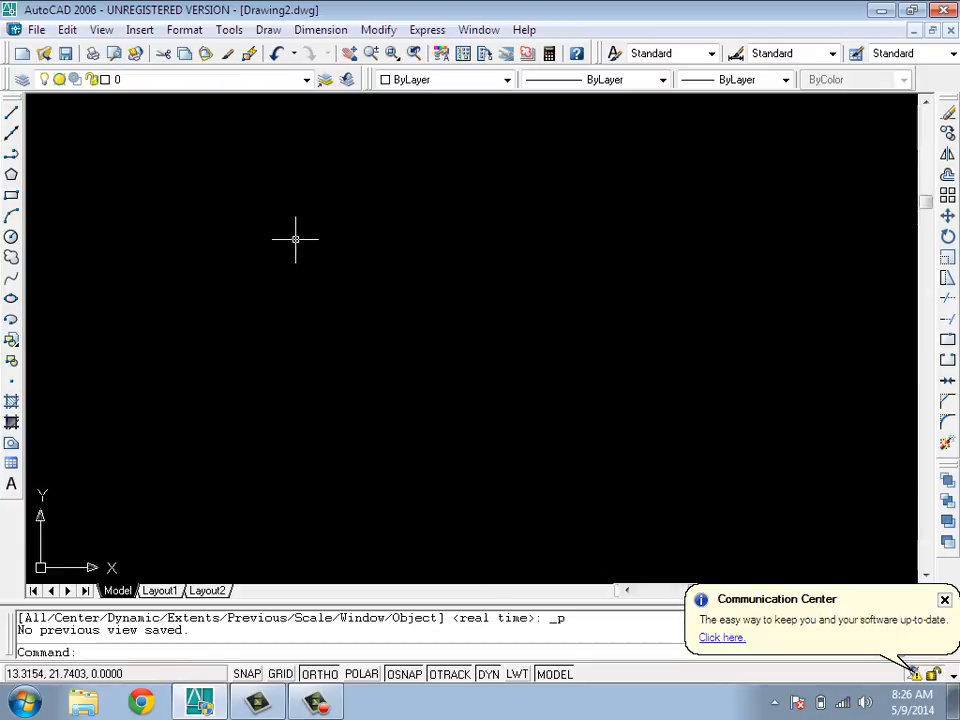
scroll(295, 238, "up", 3)
scroll(297, 237, "up", 2)
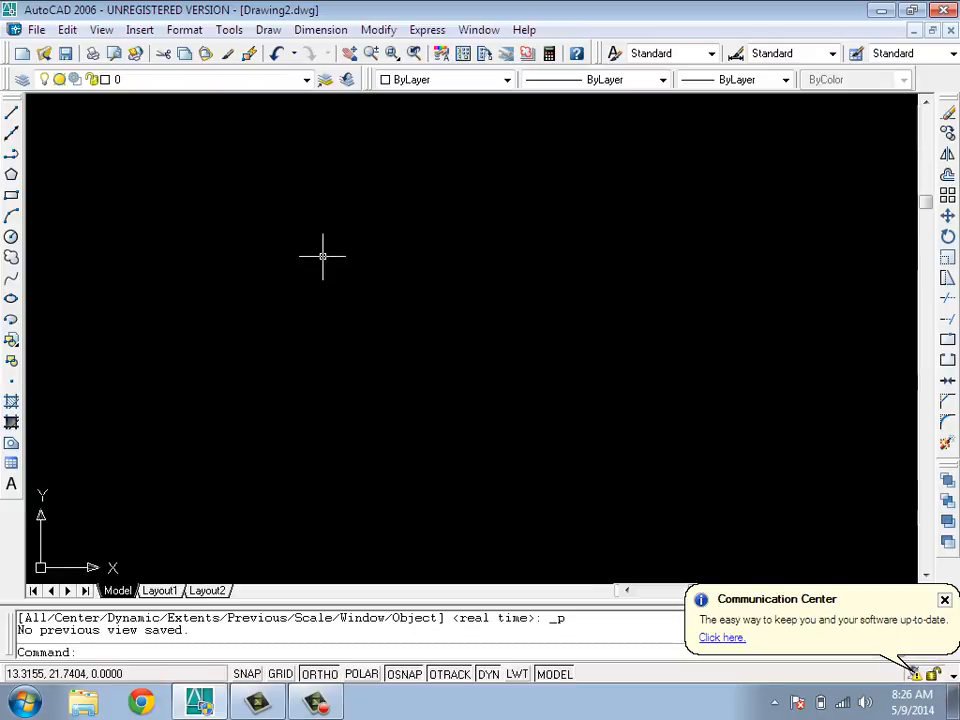
type("z")
key("Return")
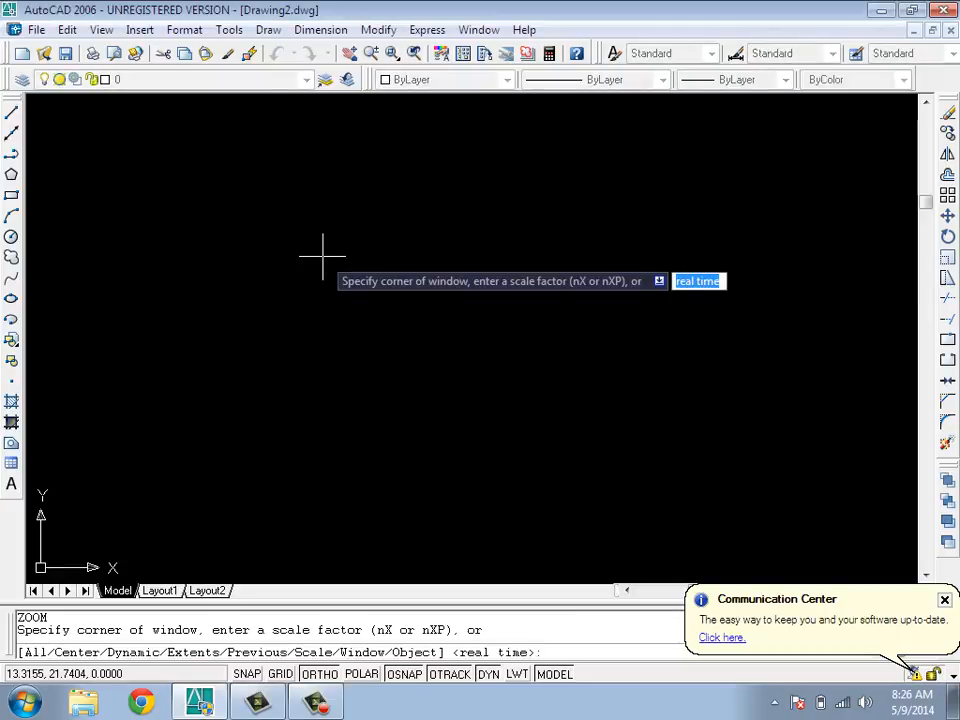
type("e")
key("Return")
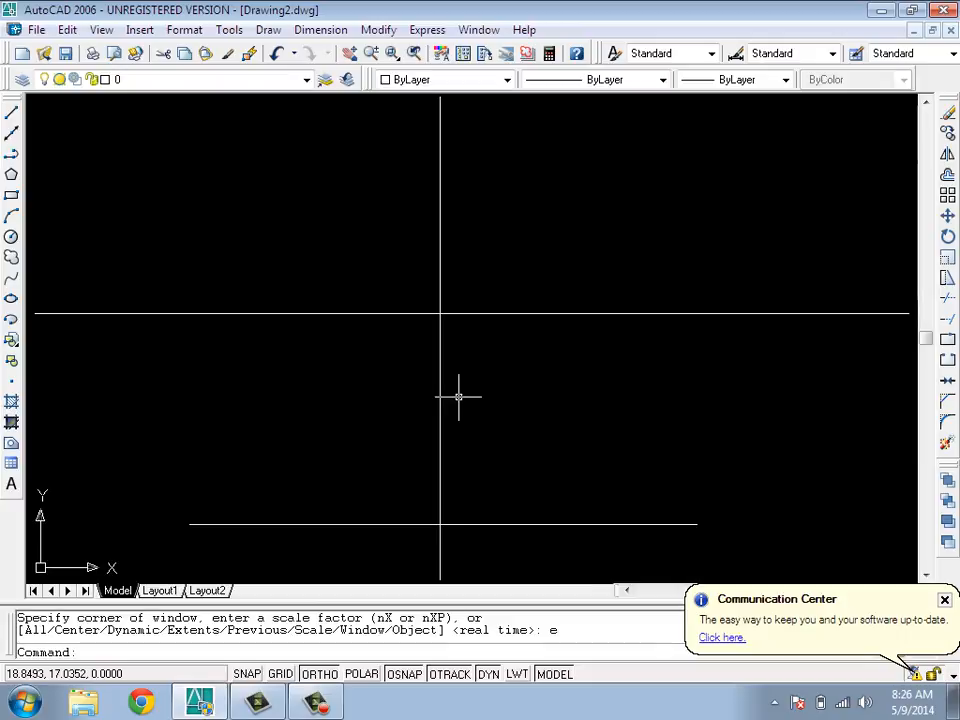
- Zoom repeatedly in and out around the lines in increments, ending zoomed out as far as possible
scroll(458, 396, "up", 6)
scroll(424, 340, "down", 6)
scroll(389, 160, "up", 8)
scroll(389, 161, "down", 7)
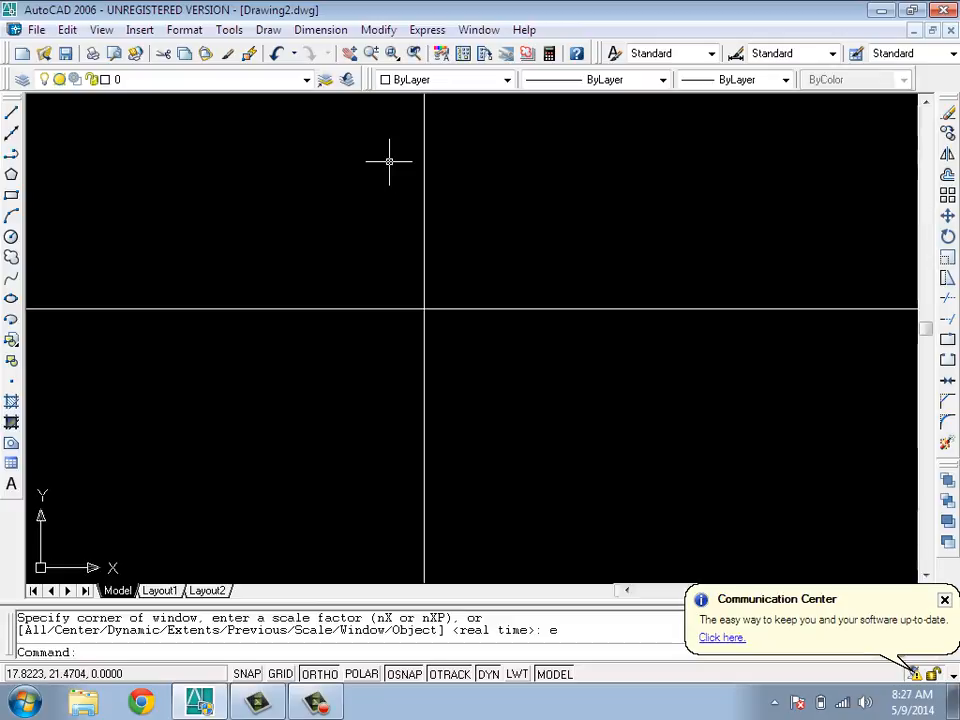
scroll(389, 160, "down", 9)
scroll(396, 253, "up", 3)
scroll(380, 220, "down", 2)
scroll(349, 152, "down", 2)
scroll(331, 112, "up", 3)
scroll(331, 112, "up", 4)
scroll(729, 345, "up", 6)
scroll(479, 288, "up", 2)
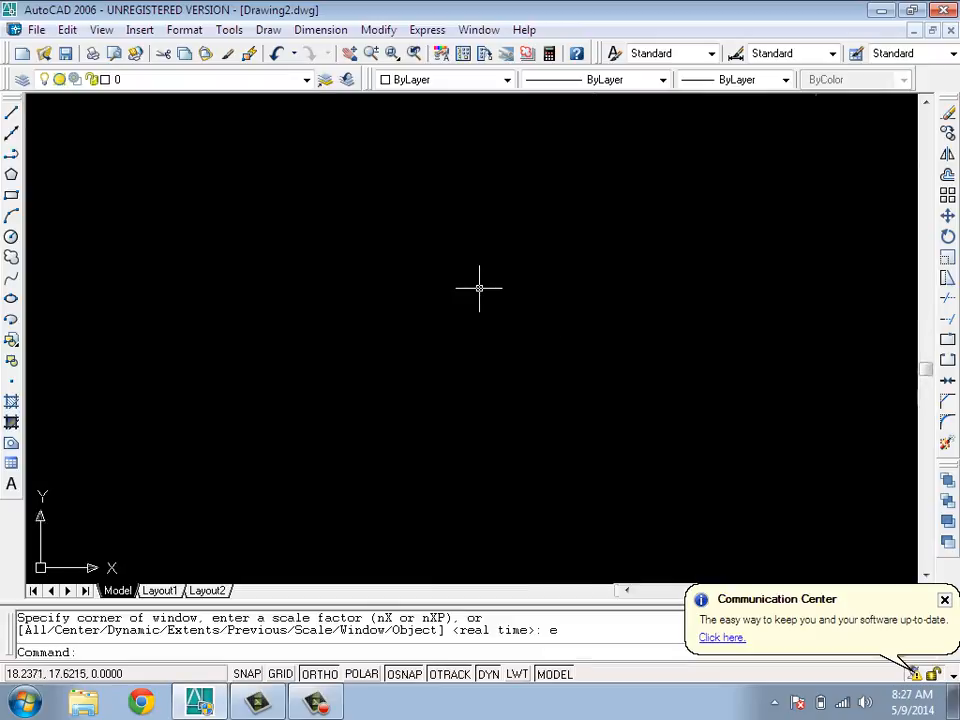
scroll(479, 287, "down", 3)
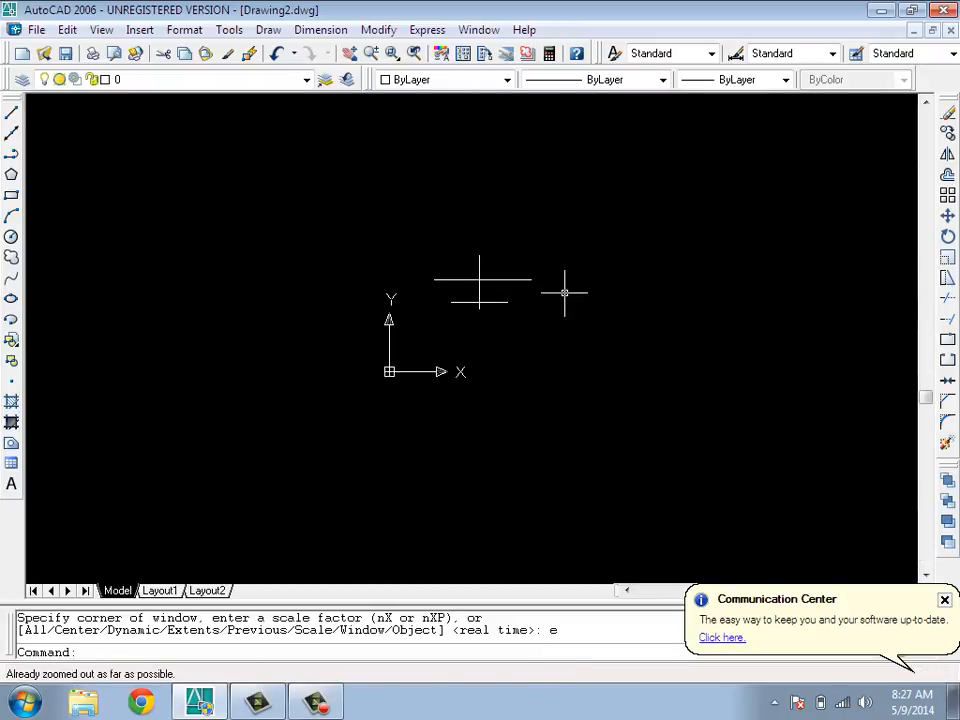
- Zoom in and out from different points around the three lines, ending close to the upper intersection
scroll(564, 289, "up", 5)
scroll(214, 272, "up", 3)
scroll(140, 225, "up", 3)
scroll(146, 219, "down", 10)
scroll(396, 324, "up", 4)
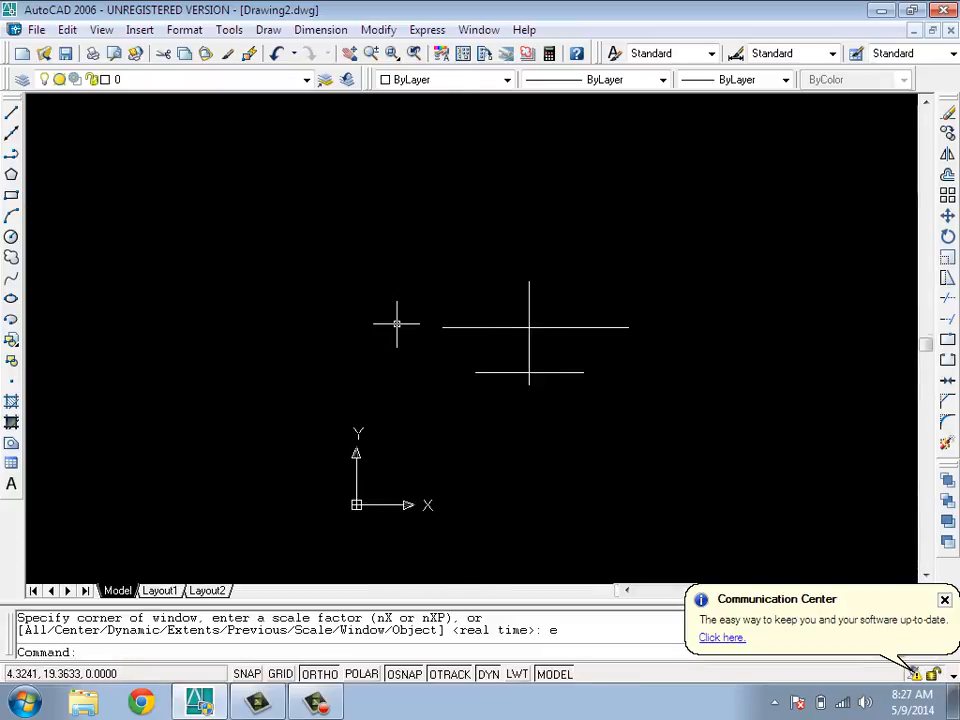
scroll(801, 439, "up", 3)
scroll(508, 349, "down", 6)
scroll(585, 354, "up", 6)
scroll(267, 261, "up", 2)
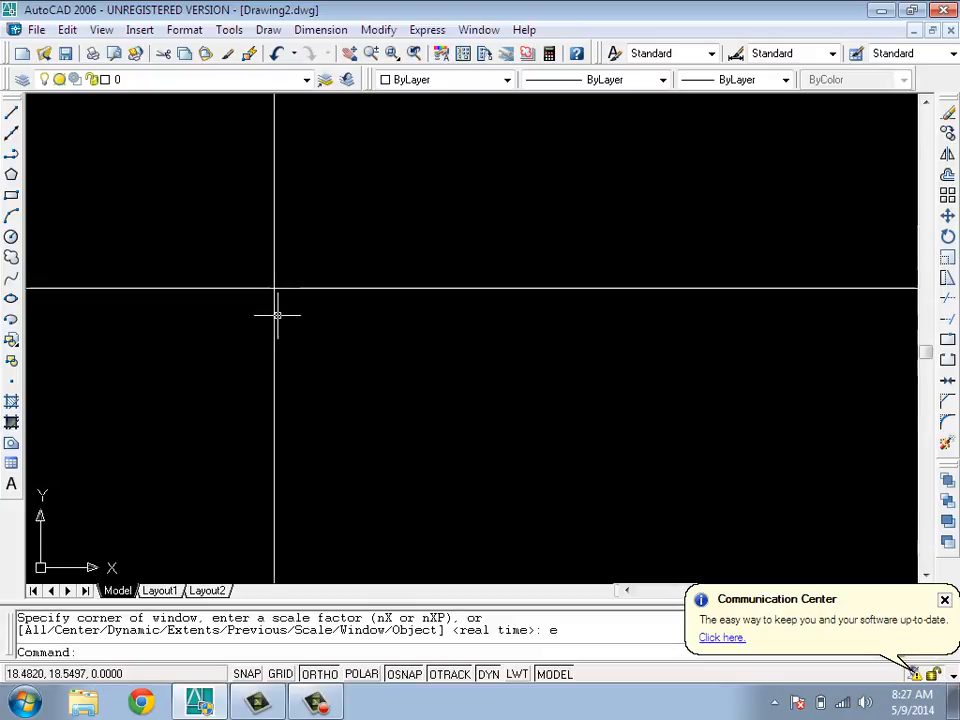
scroll(271, 290, "up", 3)
scroll(281, 261, "up", 6)
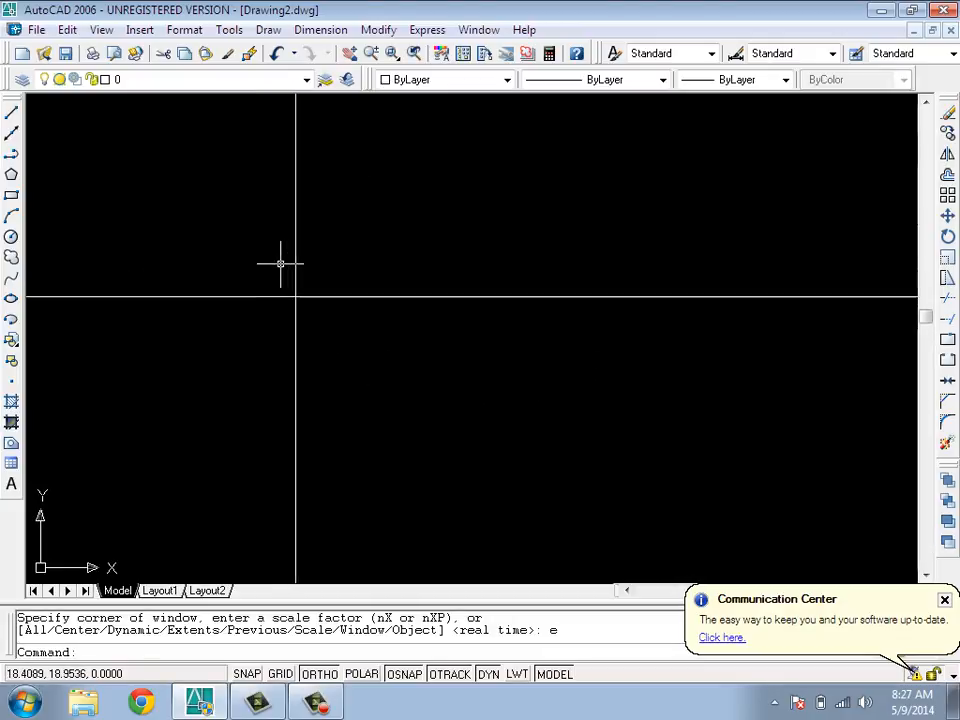
scroll(395, 485, "down", 4)
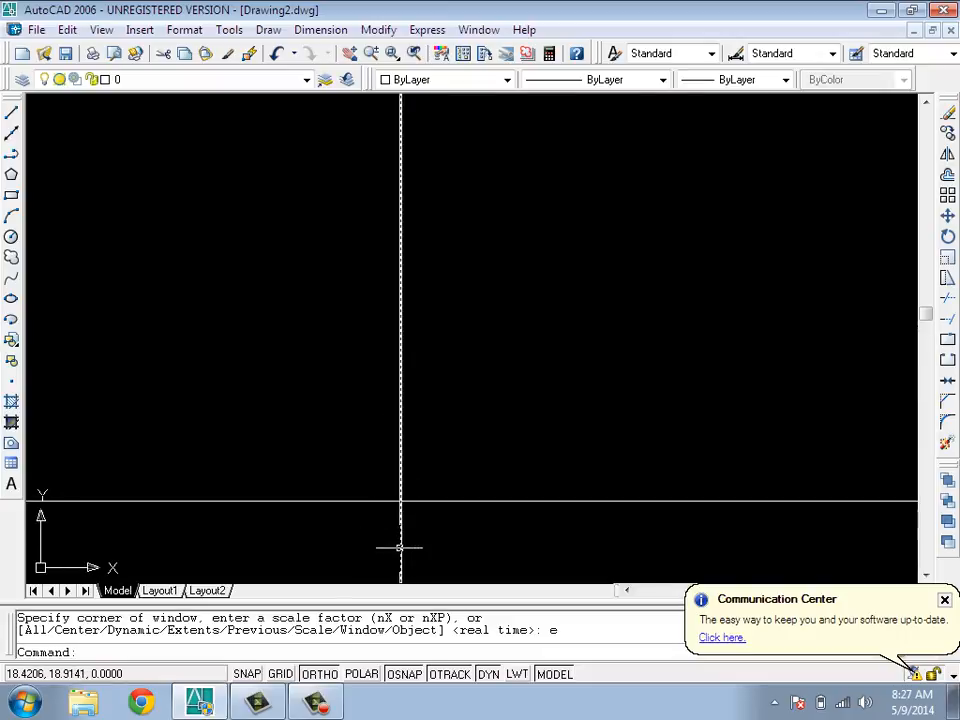
- Zoom in at the upper intersection in increments until the maximum magnification is reached
scroll(396, 544, "up", 4)
scroll(366, 340, "up", 3)
scroll(465, 372, "up", 3)
scroll(336, 429, "up", 2)
scroll(484, 407, "up", 2)
scroll(254, 410, "up", 2)
scroll(254, 410, "up", 5)
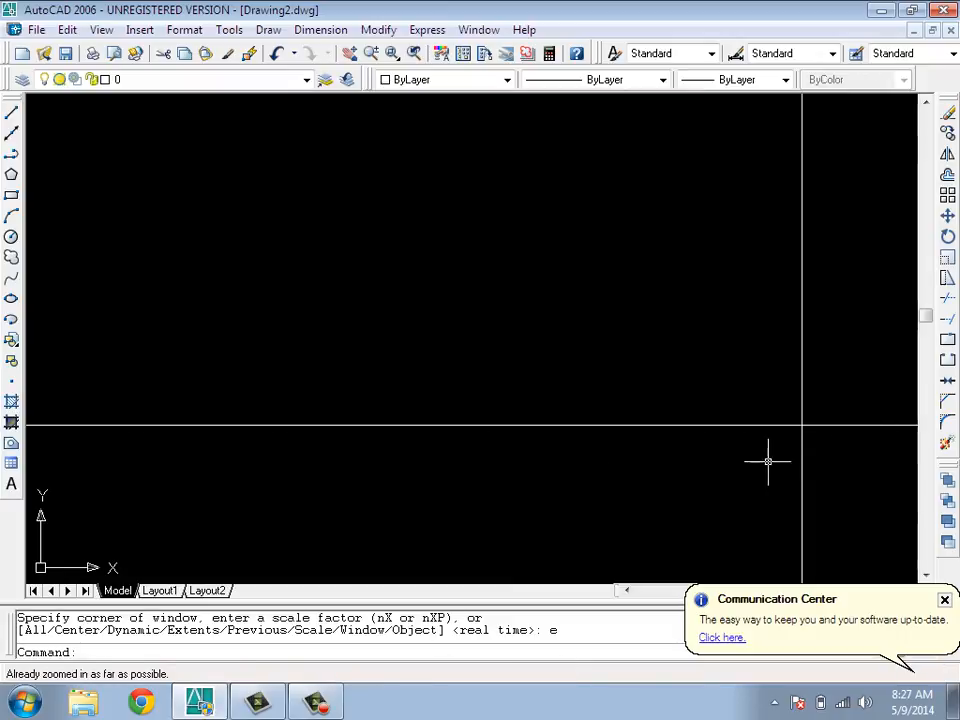
- Move the intersection to the middle of the view with Pan Realtime, exit panning, and zoom in closer beside the vertical line
left_click(349, 53)
mouse_move(825, 437)
left_mouse_down()
mouse_move(486, 418)
mouse_move(503, 394)
left_mouse_up()
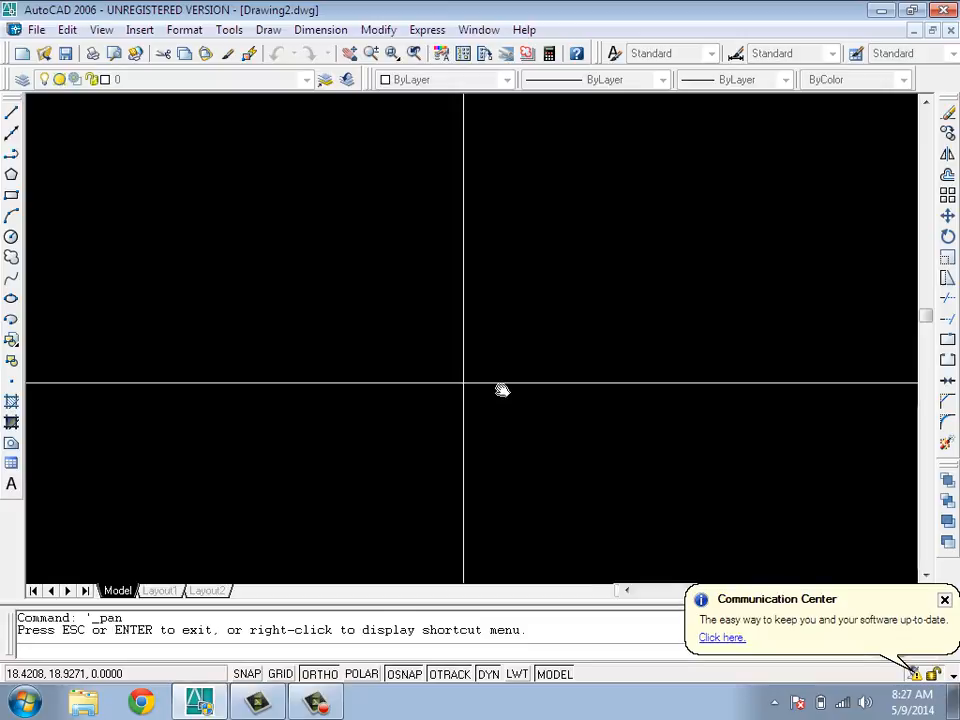
scroll(369, 330, "up", 2)
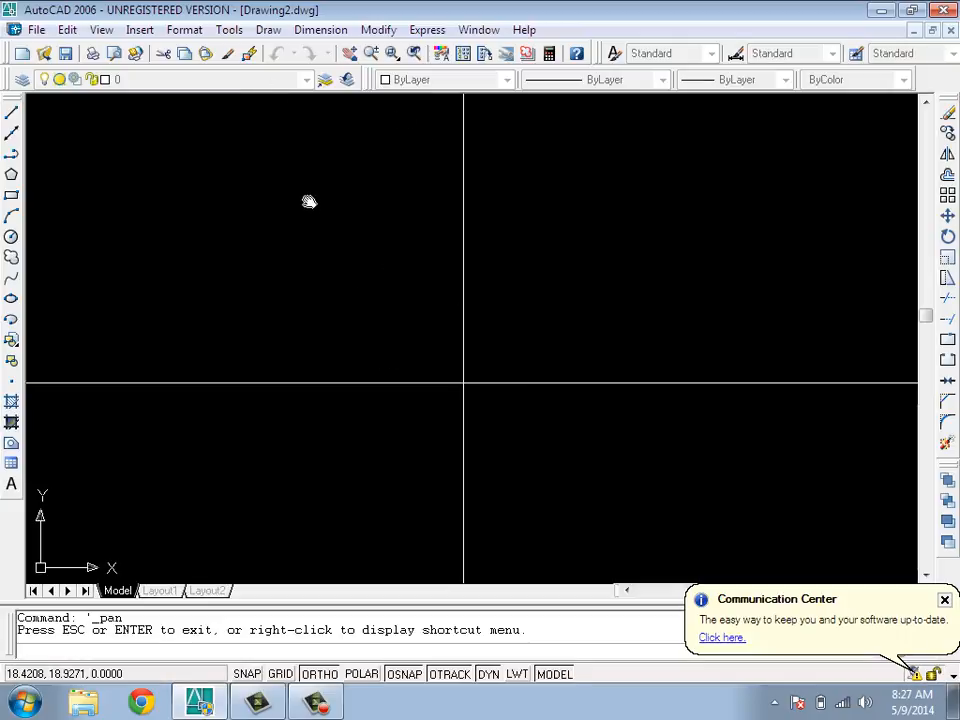
key("Escape")
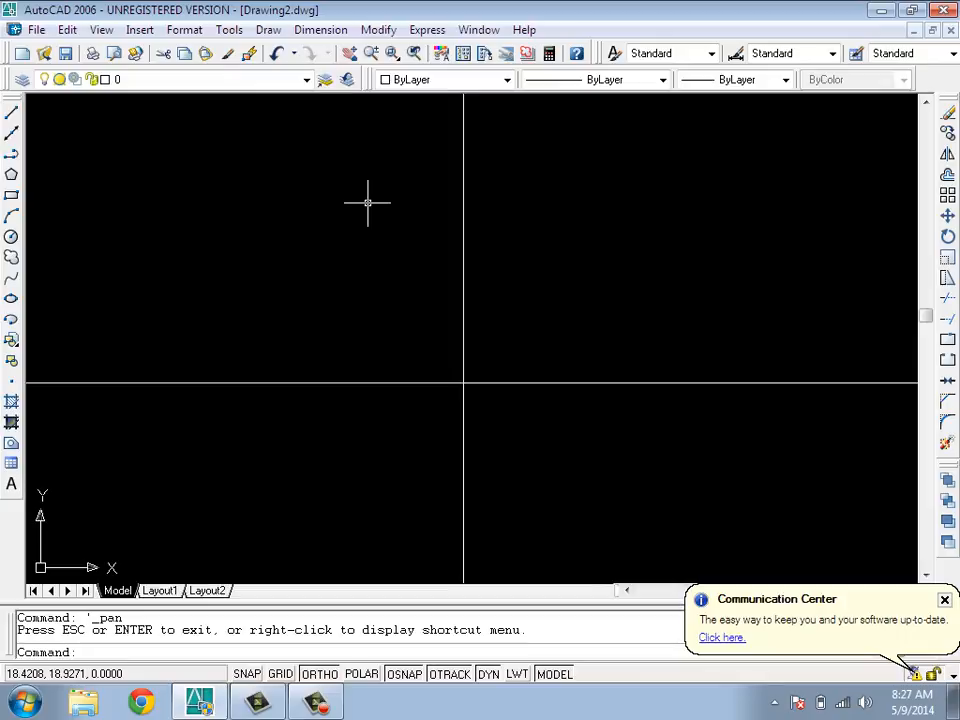
scroll(343, 242, "up", 2)
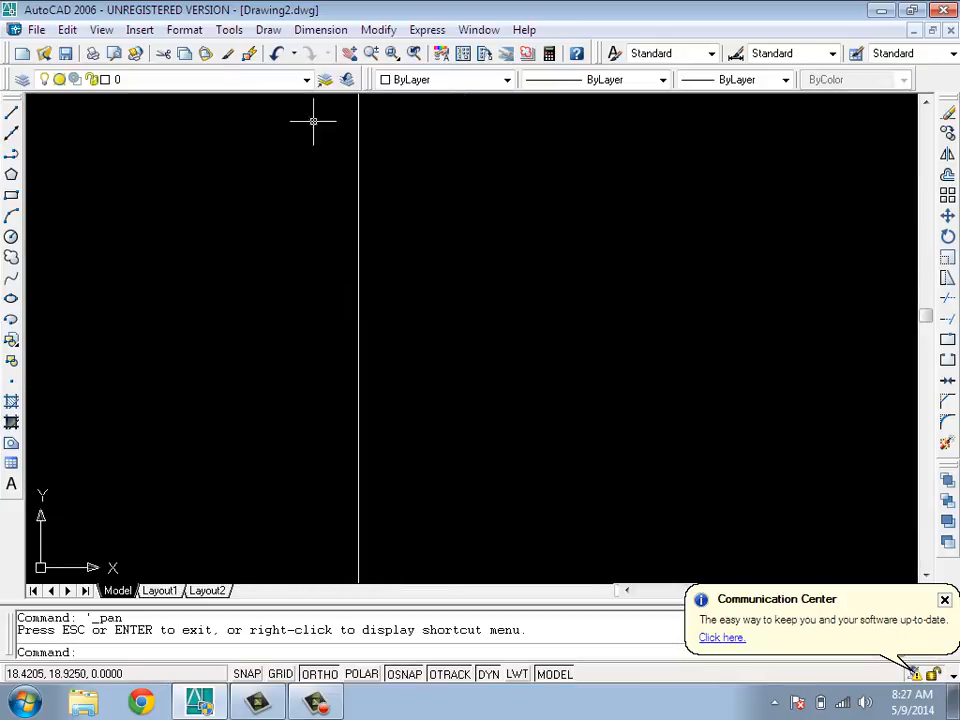
- Zoom in beside the vertical line to the magnification limit and draw a crossing selection over the empty area
left_click(238, 244)
scroll(238, 244, "up", 5)
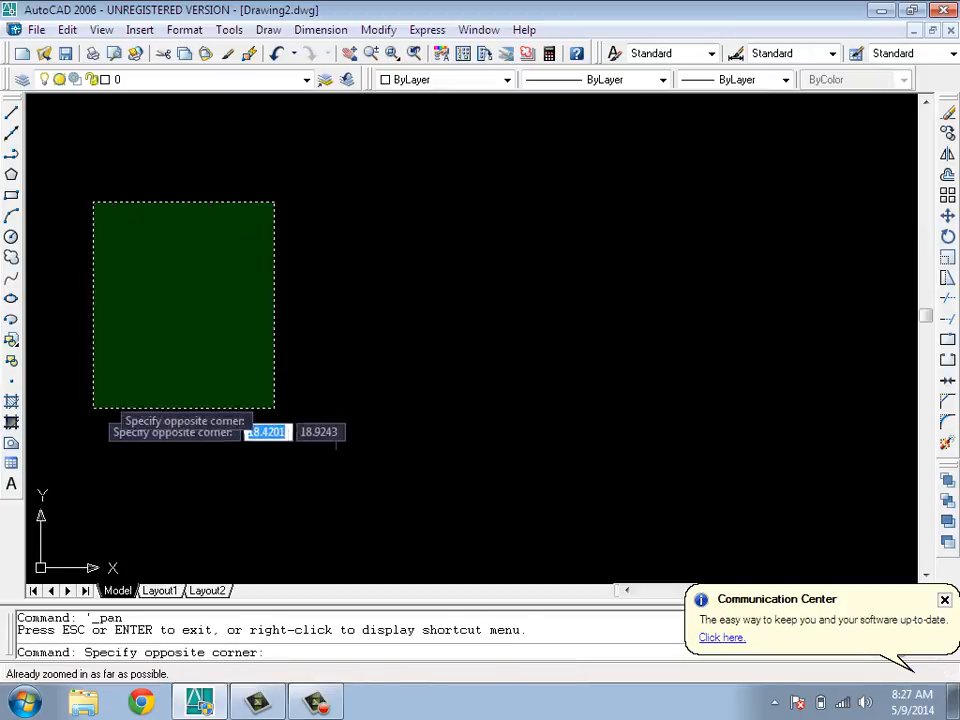
left_click(82, 418)
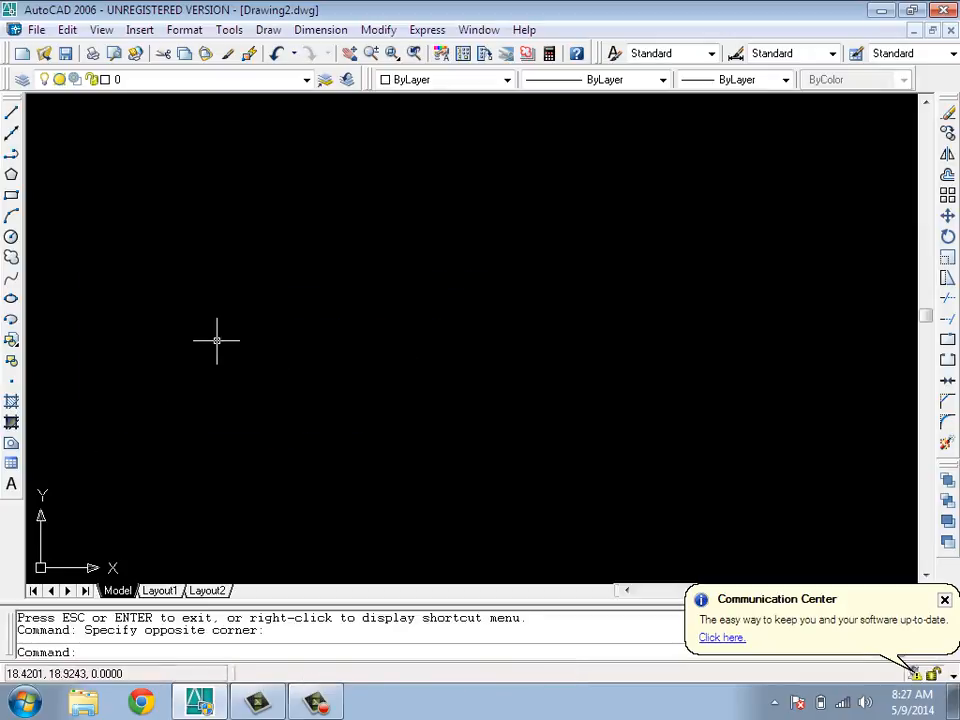
scroll(216, 333, "up", 5)
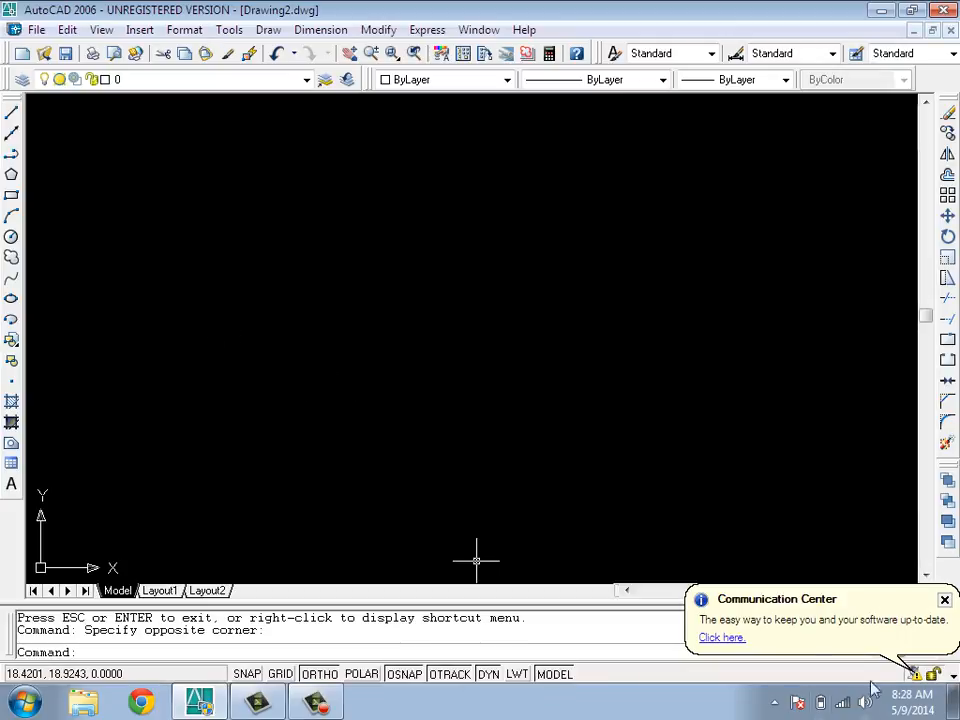
- Dismiss the Communication Center notification and scroll the view vertically and horizontally across the empty drawing area
left_click(944, 599)
left_click_drag(770, 592, 890, 594)
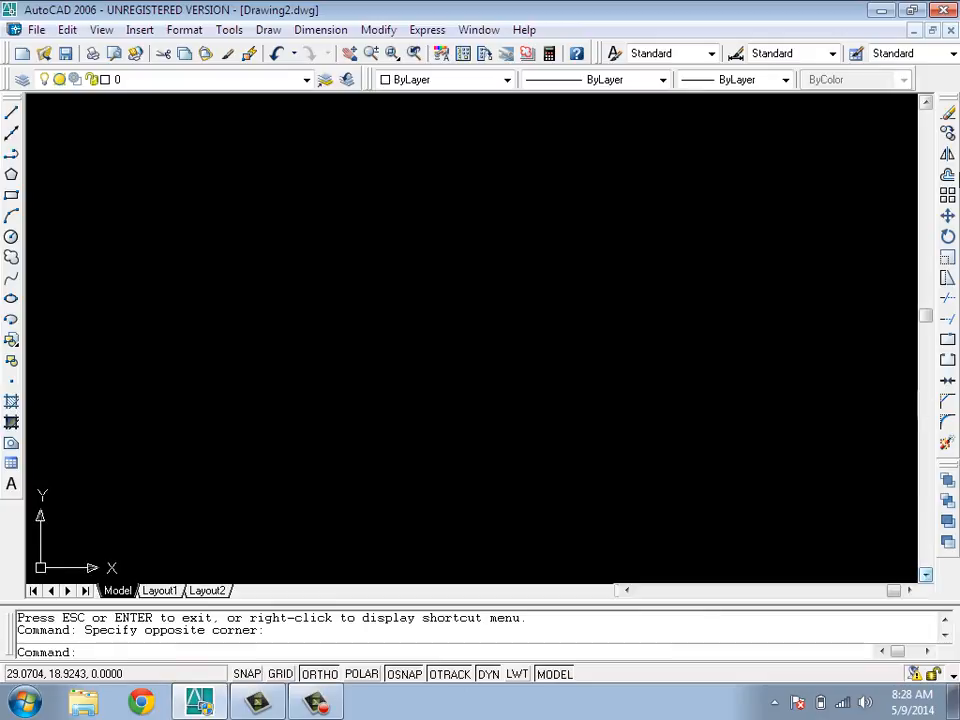
left_click_drag(927, 316, 925, 235)
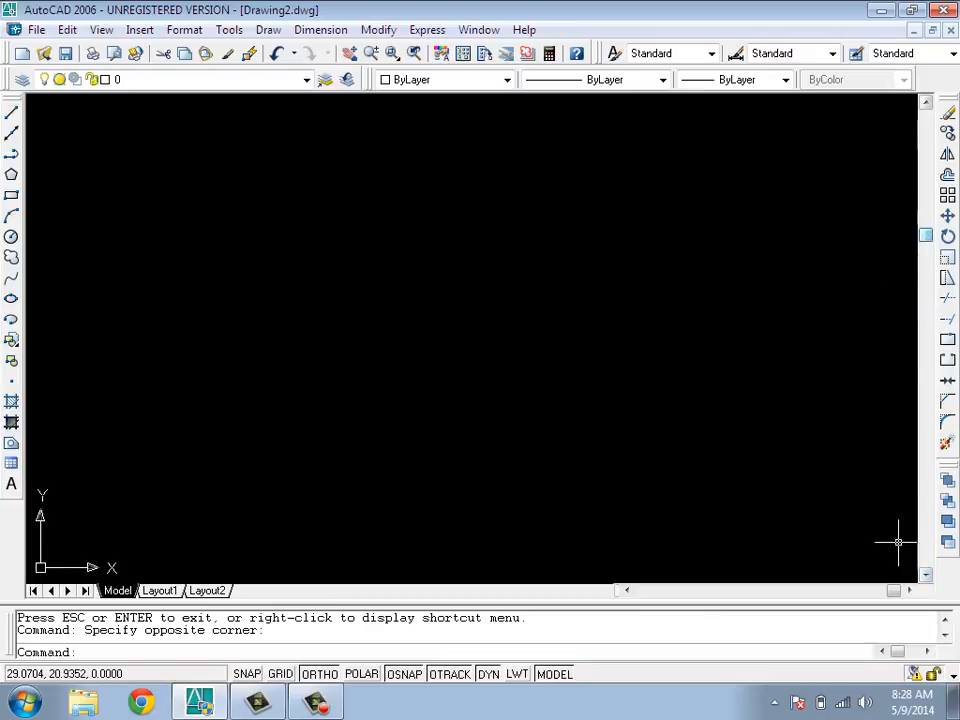
left_click_drag(895, 596, 660, 597)
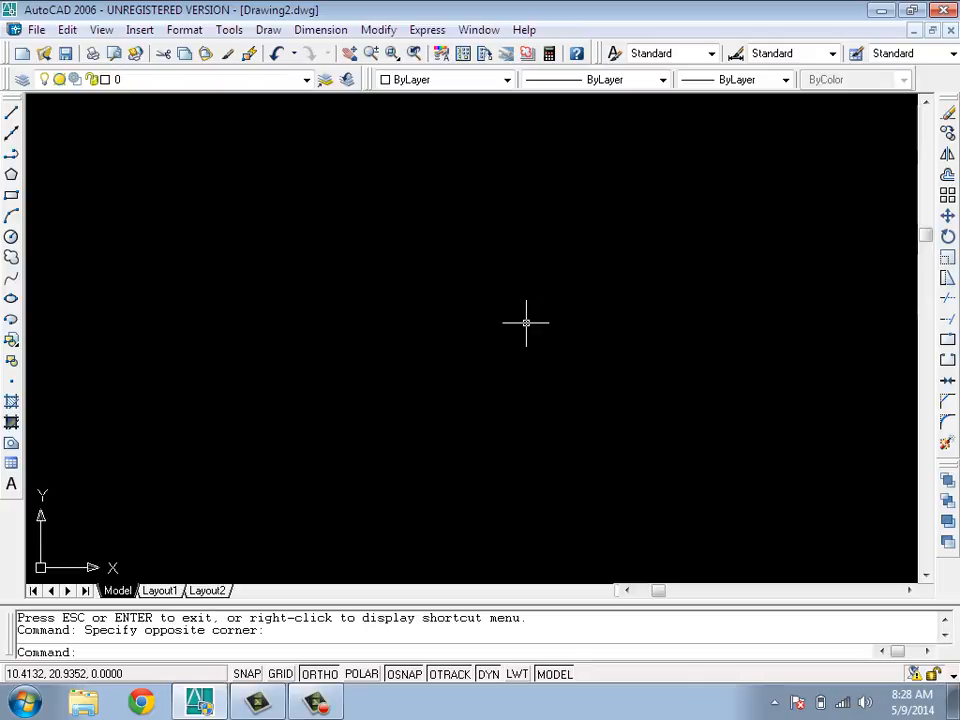
- Fit all lines with Zoom Extents, zoom in on empty space beyond the upper intersection, and fit the lines again
middle_click(526, 322)
middle_click(526, 322)
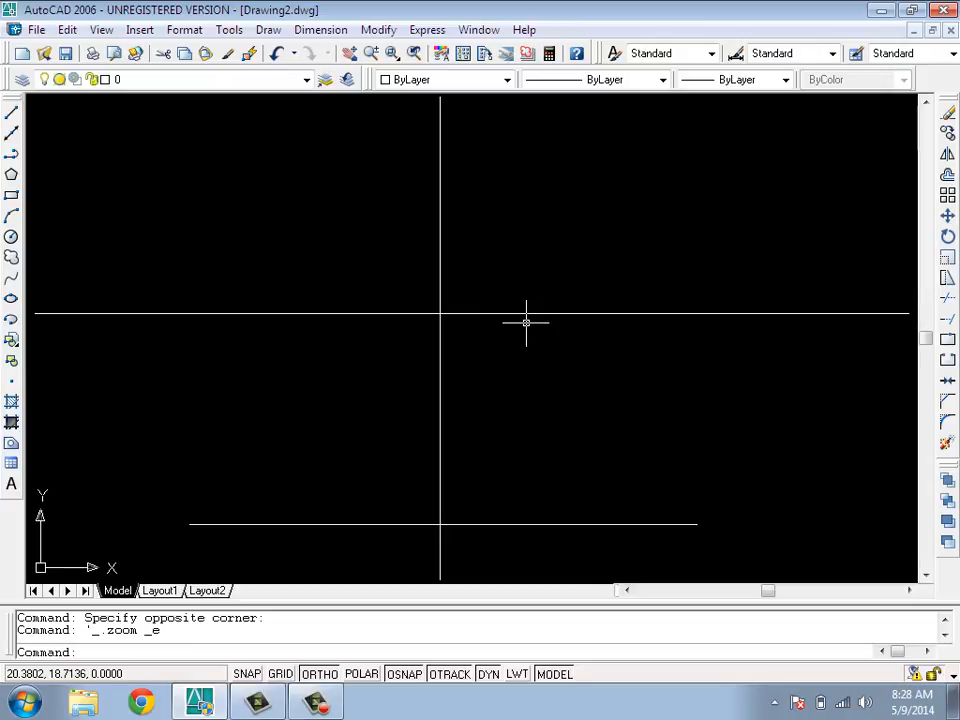
scroll(302, 251, "up", 7)
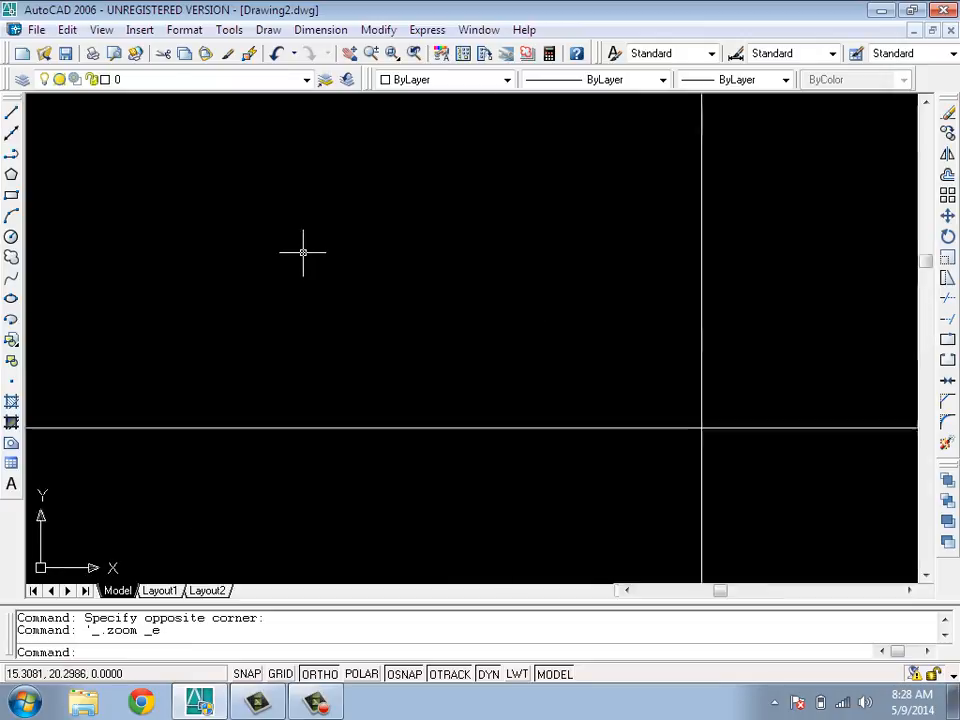
scroll(302, 250, "up", 2)
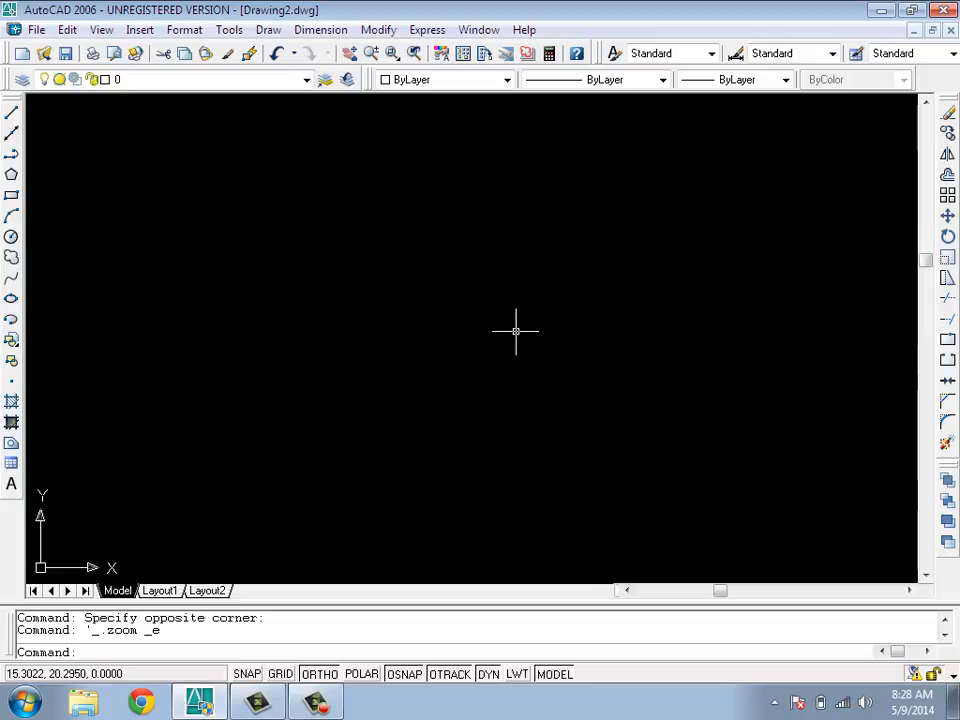
middle_click(516, 331)
middle_click(516, 331)
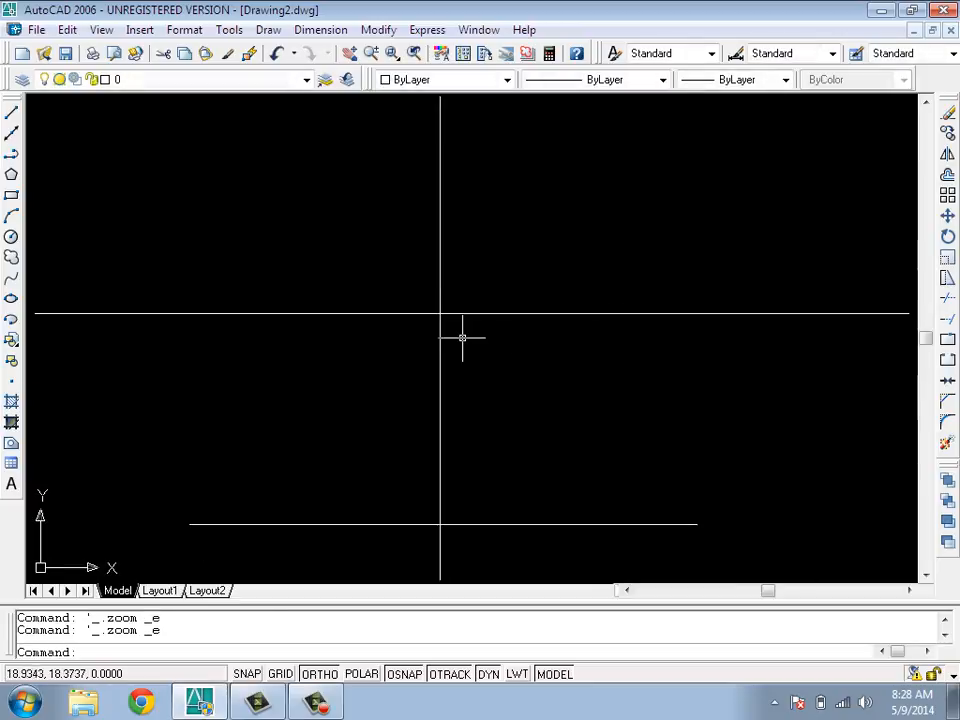
- Zoom in away from the lines and bring them back by running the ZOOM command with the Extents option
scroll(238, 246, "up", 5)
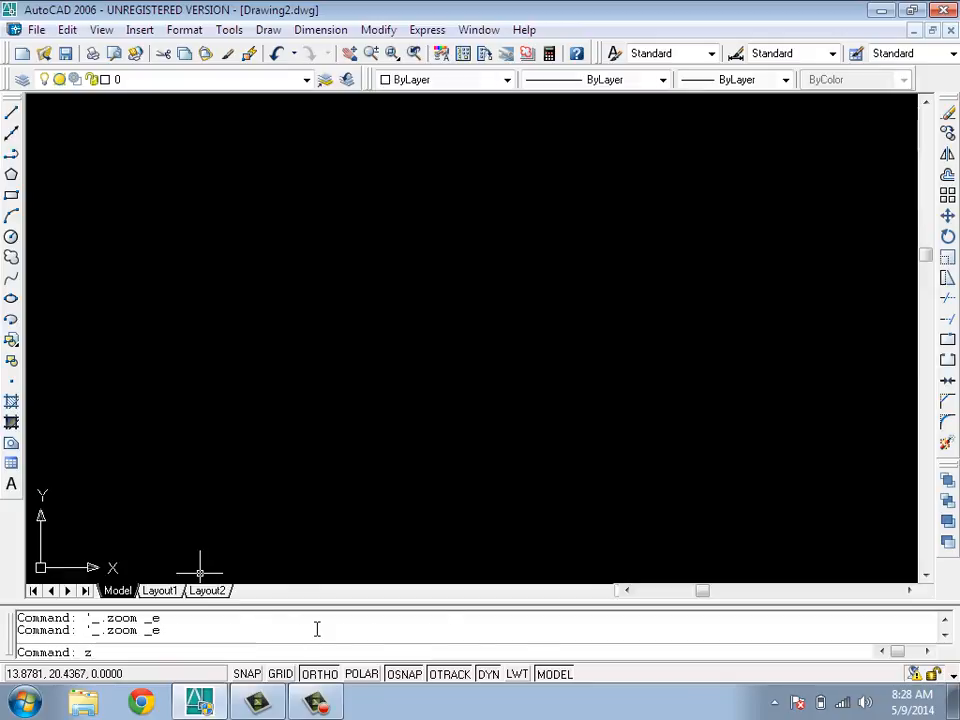
key("Return")
type("e")
key("Return")
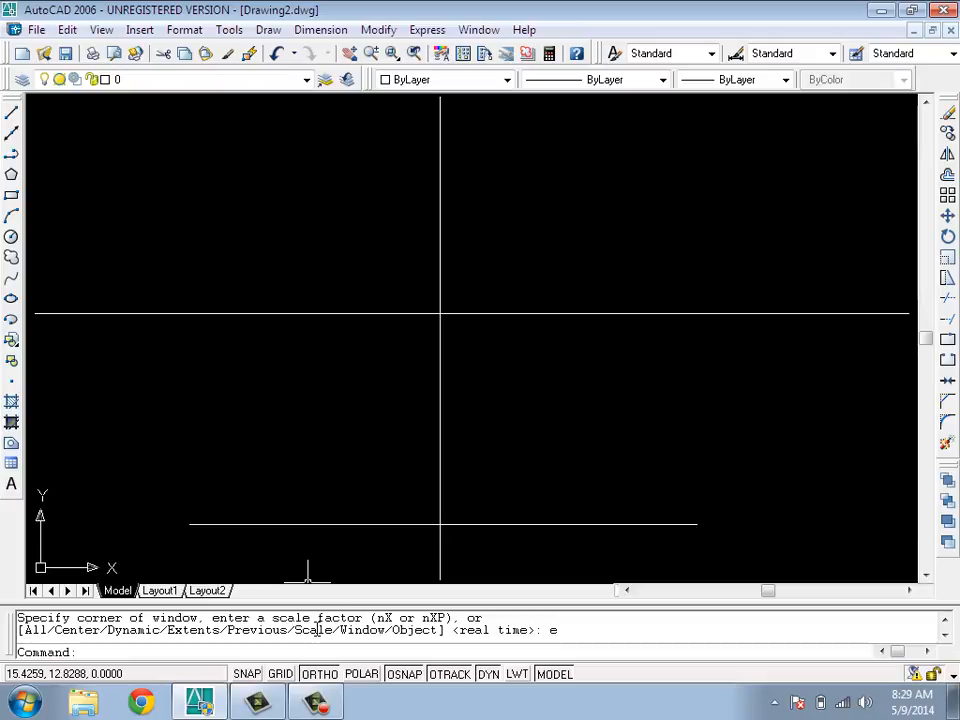
- Select the upper horizontal line by picking it directly, and clear the selection
left_click(374, 309)
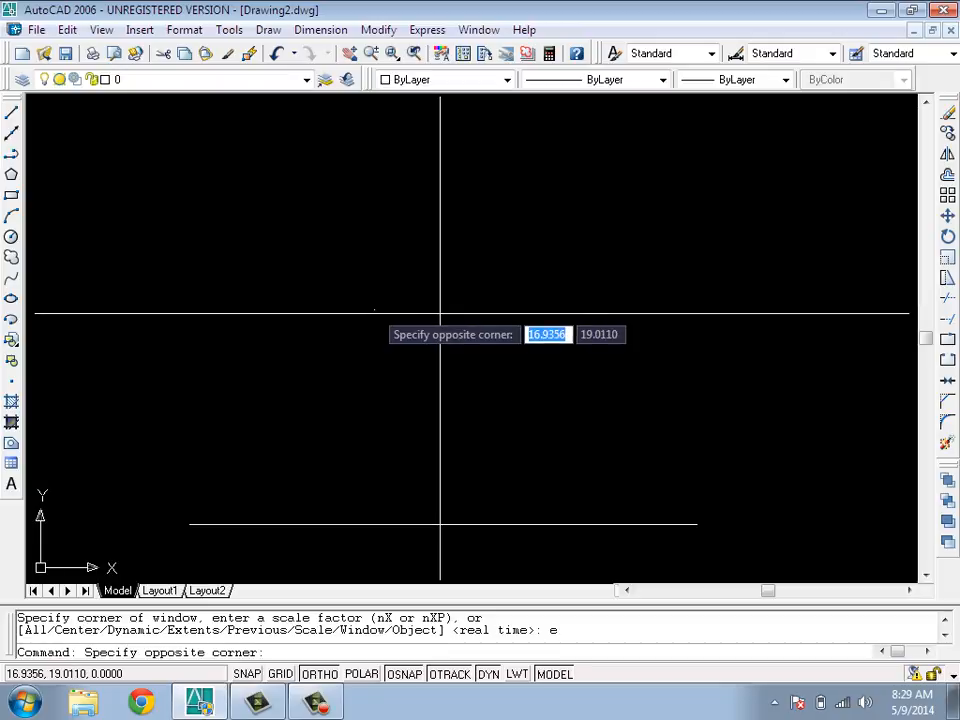
key("Escape")
left_click(348, 316)
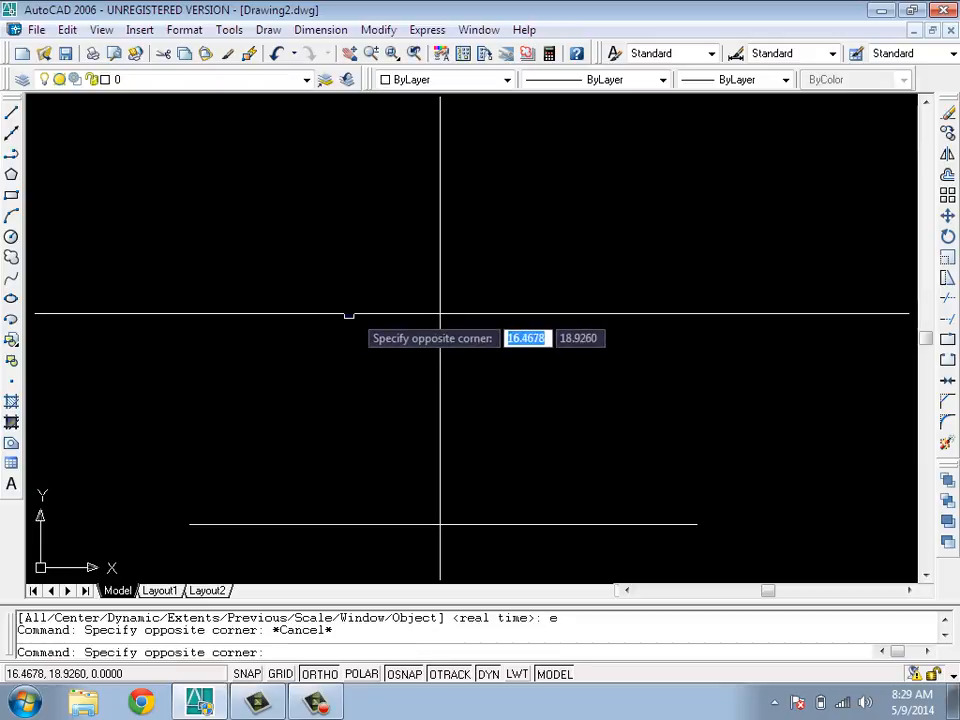
key("Escape")
left_click(361, 312)
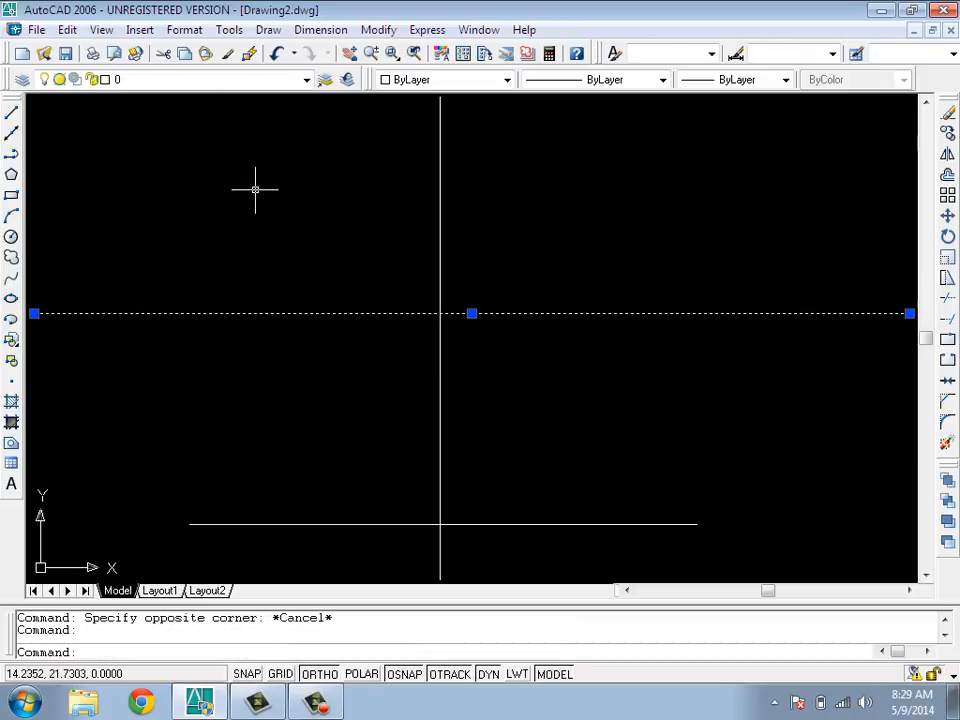
key("Escape")
- Draw a window selection and a crossing selection over the middle of the three lines, and clear the selection
left_click(148, 171)
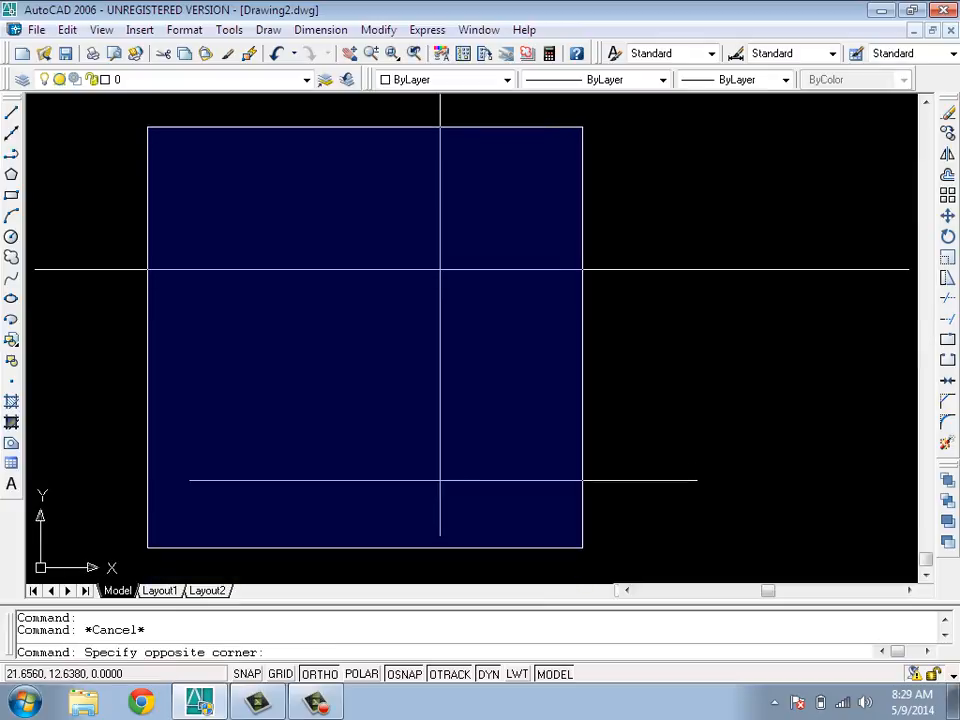
left_click(582, 547)
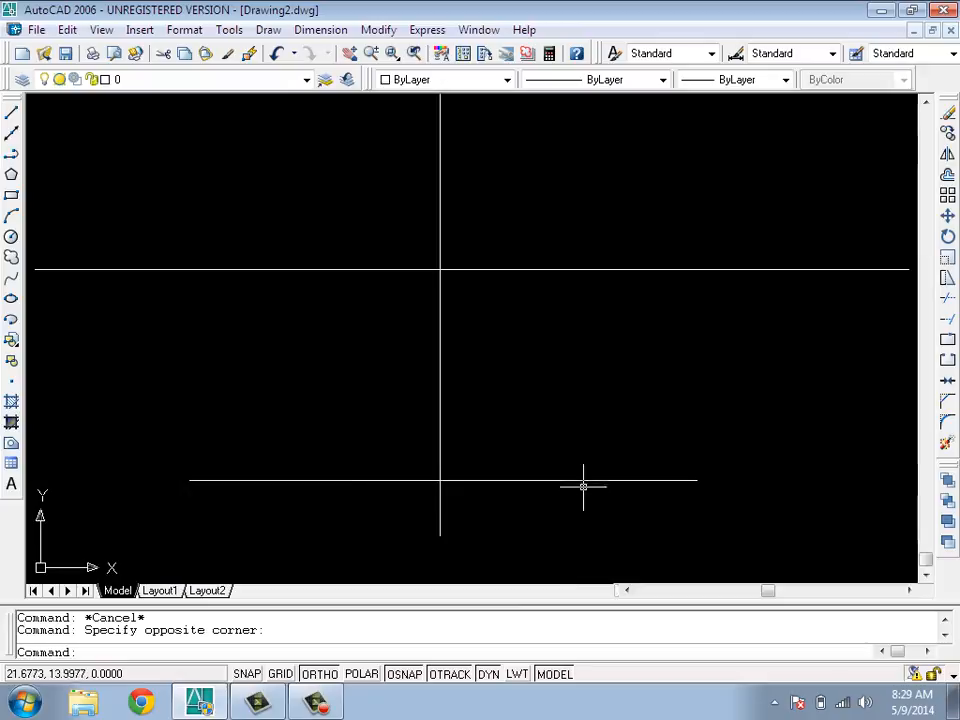
left_click(676, 181)
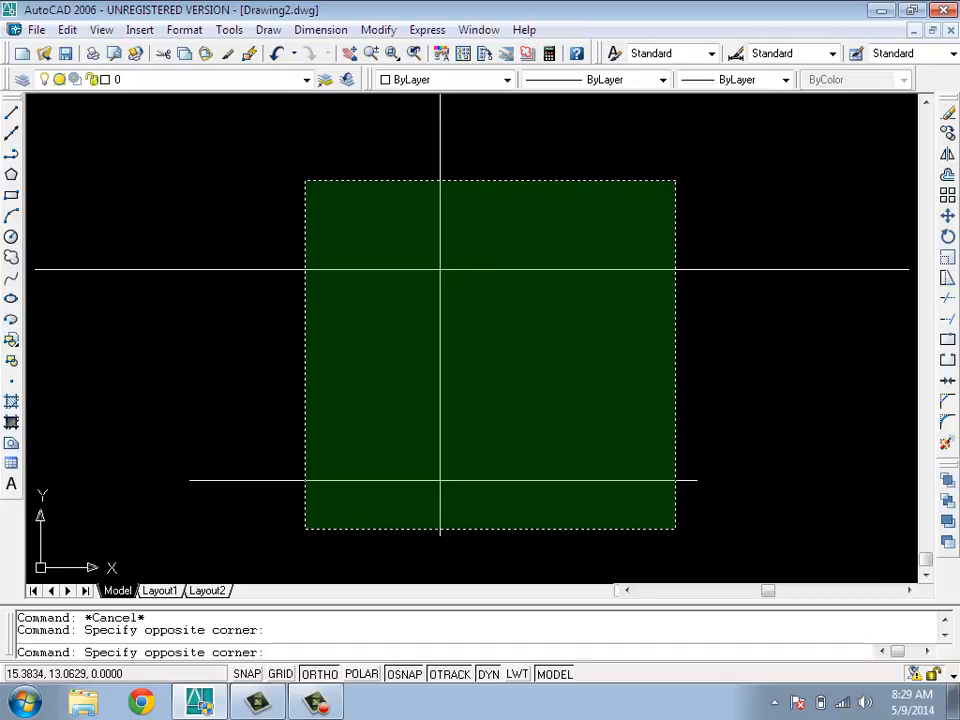
left_click(305, 528)
key("Escape")
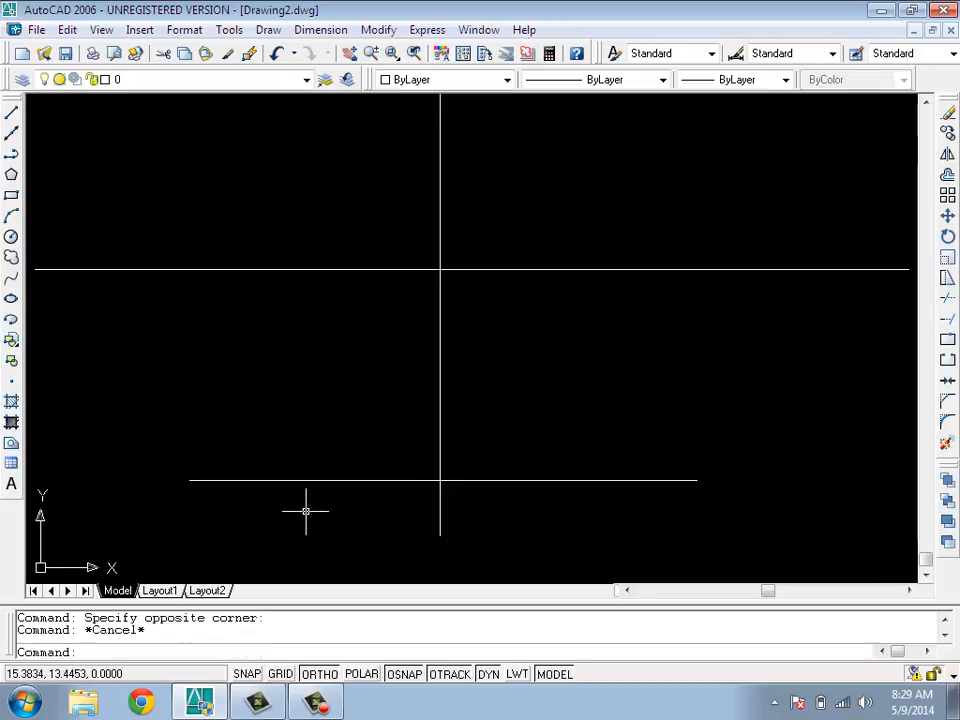
- Erase the lower horizontal line and undo the erasure
left_click(318, 480)
right_click(318, 480)
left_click(407, 268)
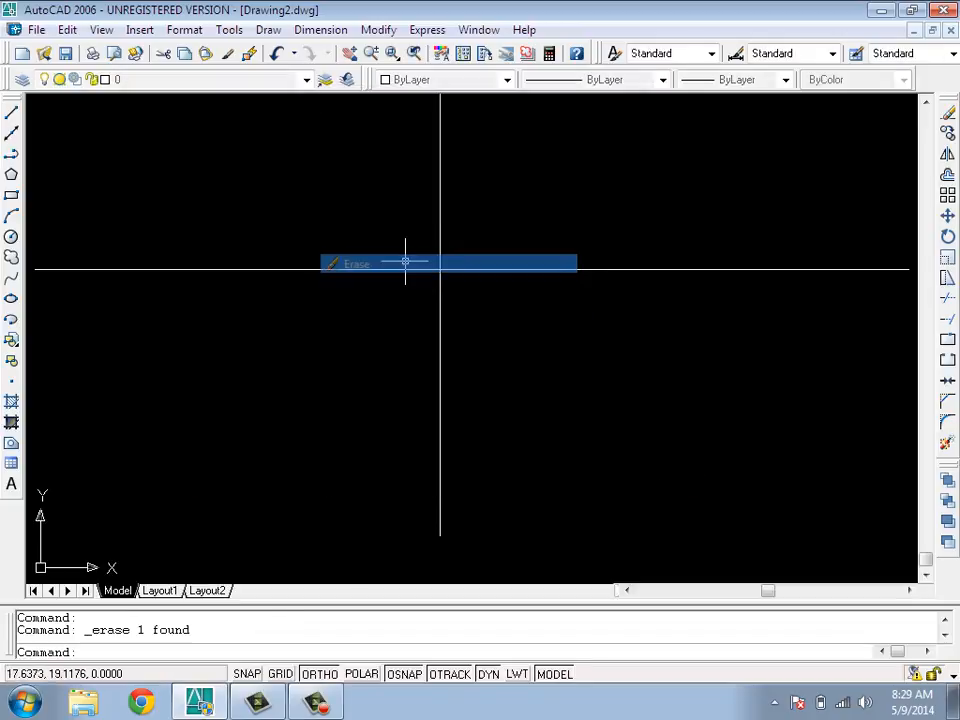
key("ctrl+z")
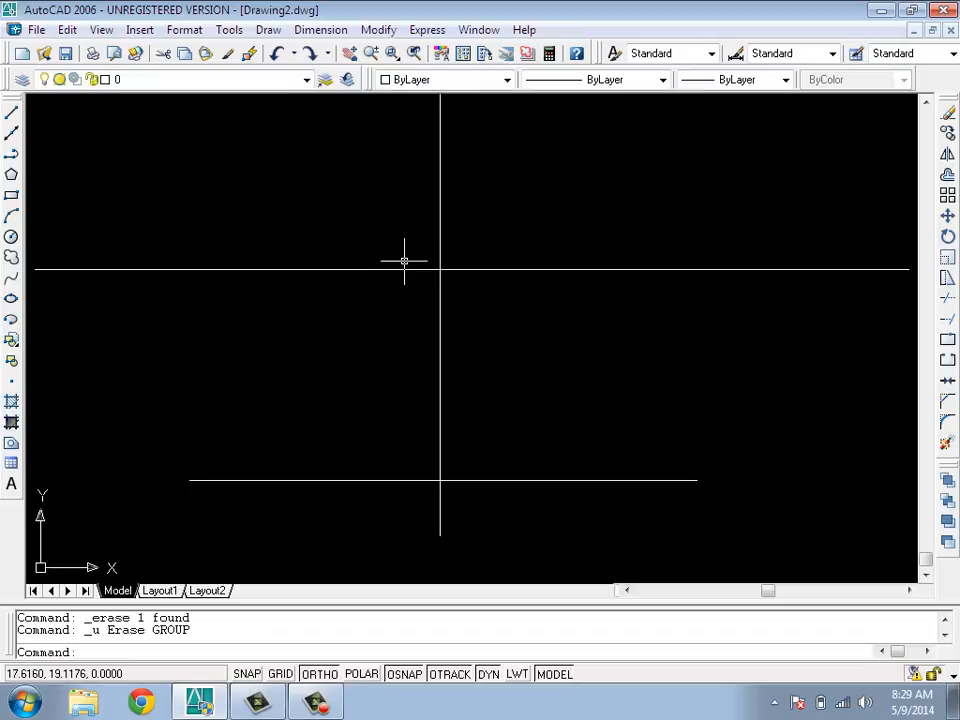
- Select the lower horizontal line and shift the view of the three lines with Pan Realtime
left_click(344, 481)
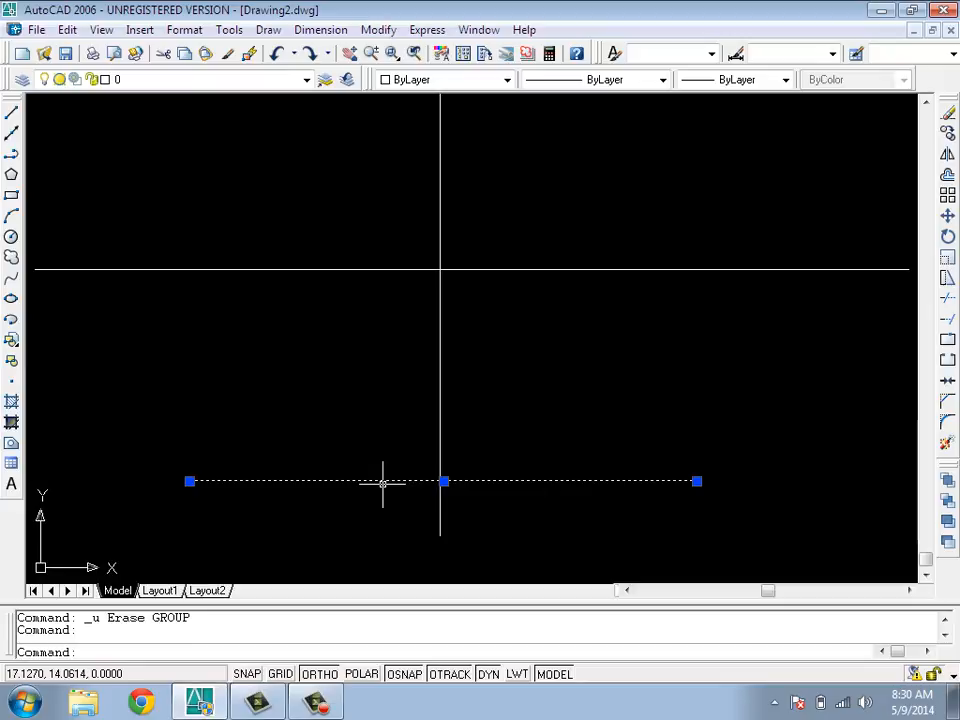
left_click(350, 55)
mouse_move(452, 317)
left_mouse_down()
mouse_move(360, 315)
mouse_move(514, 374)
mouse_move(216, 313)
mouse_move(647, 330)
mouse_move(312, 289)
mouse_move(396, 324)
left_mouse_up()
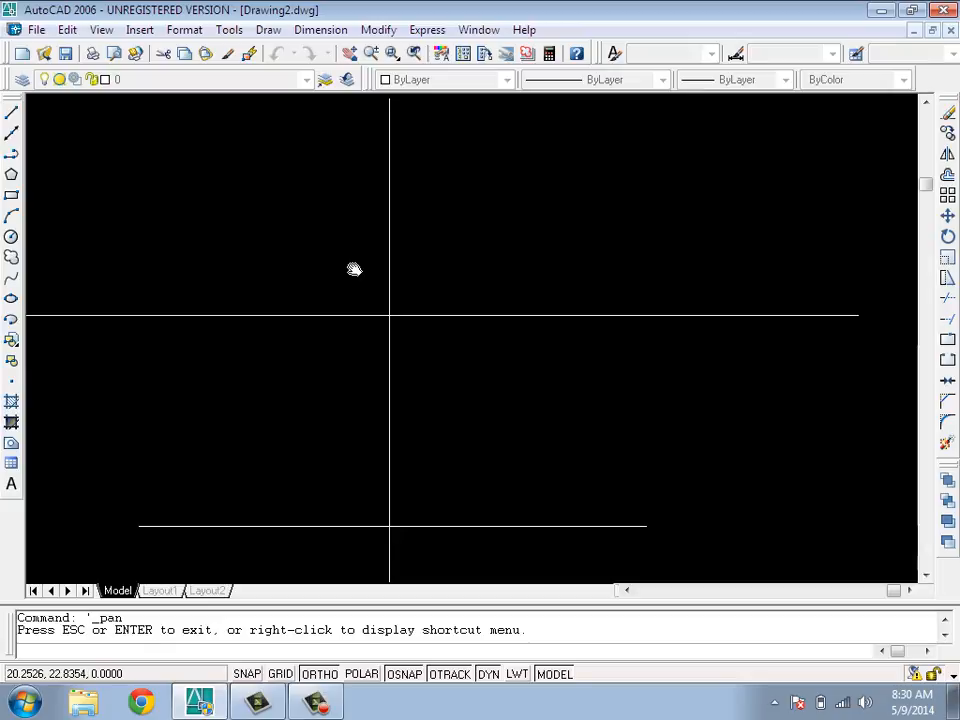
- Zoom in until the lines leave the view, exit panning, and fit all three lines with Zoom Extents
scroll(351, 287, "up", 8)
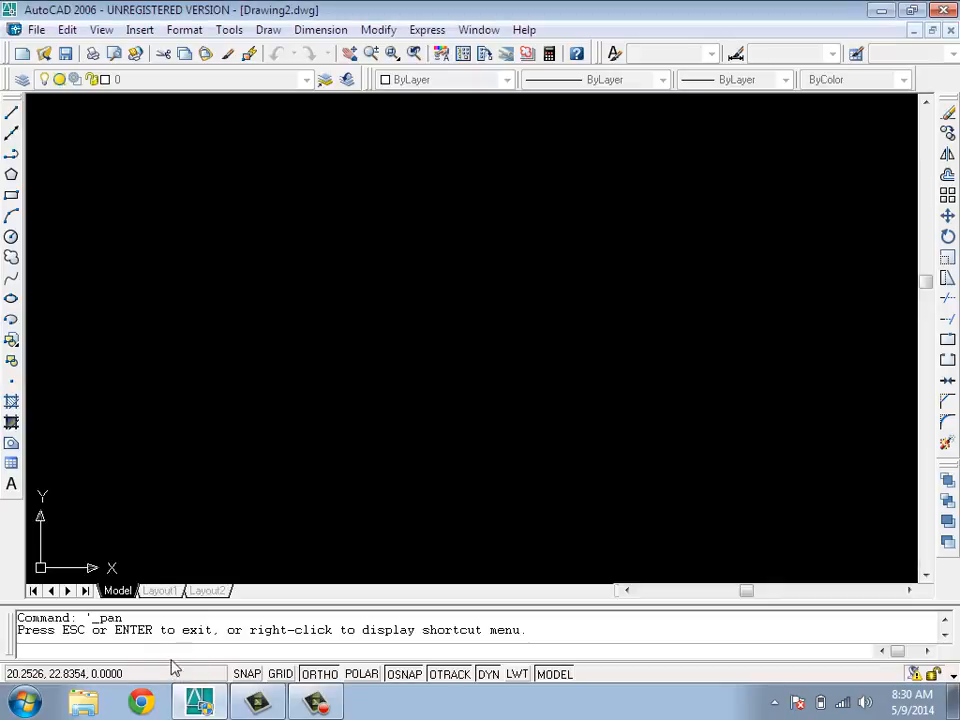
key("Escape")
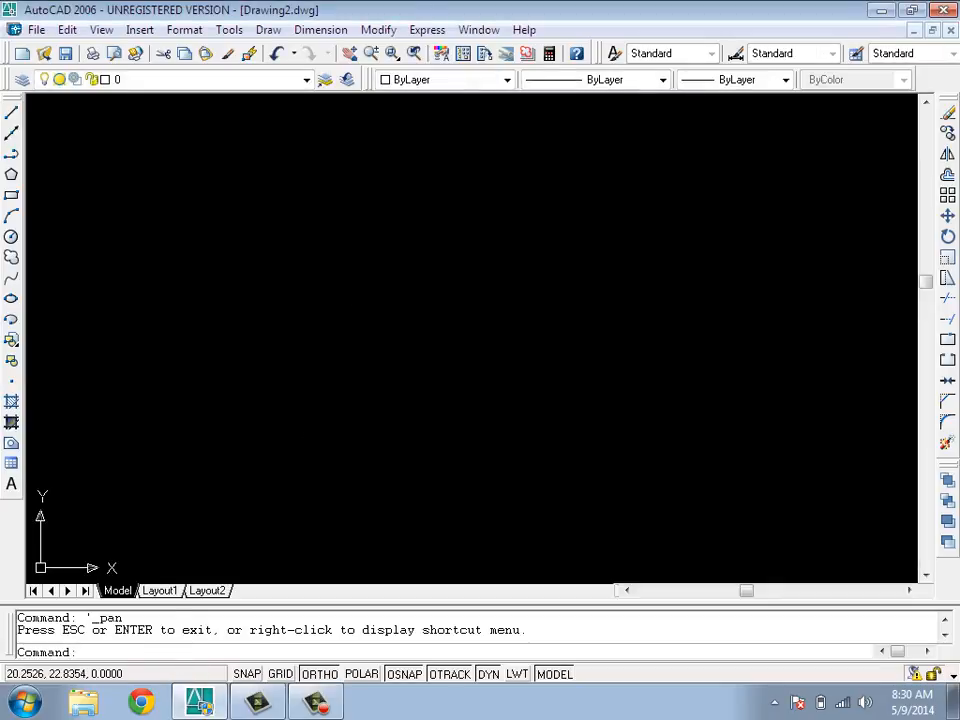
middle_click(439, 369)
middle_click(439, 369)
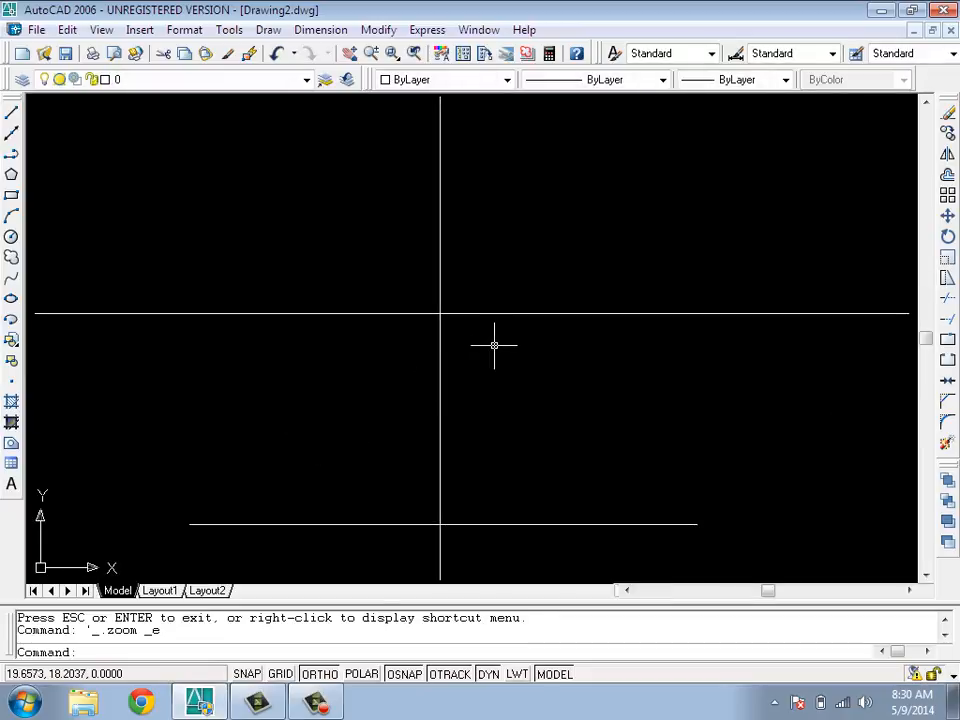